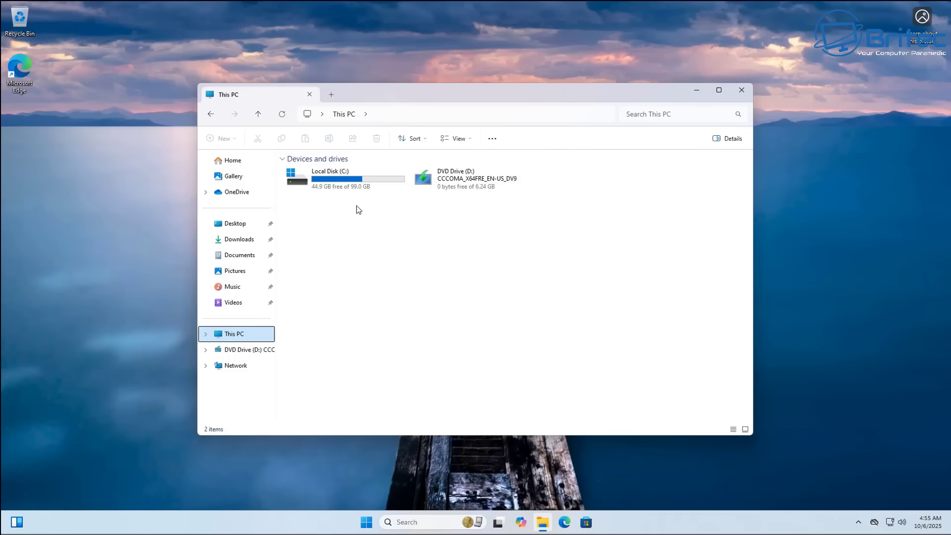
click(367, 522)
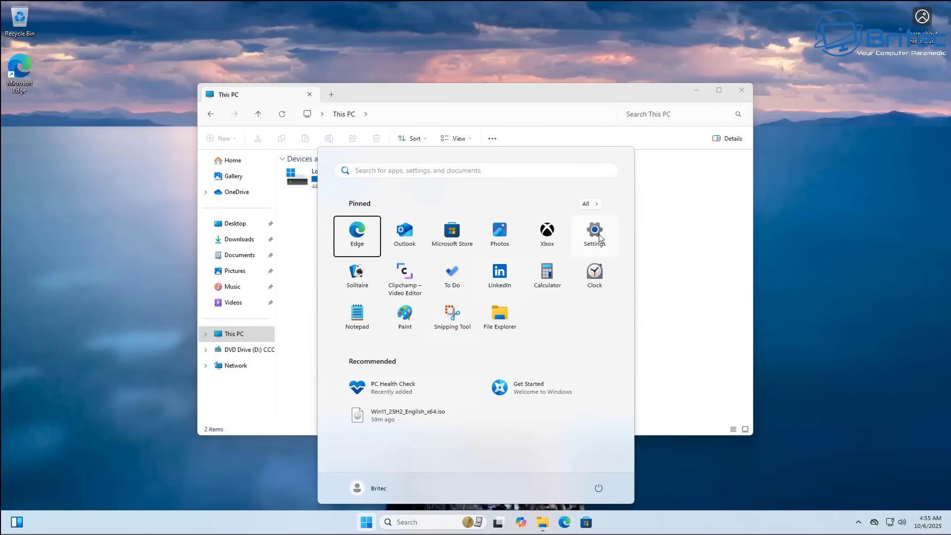
click(597, 236)
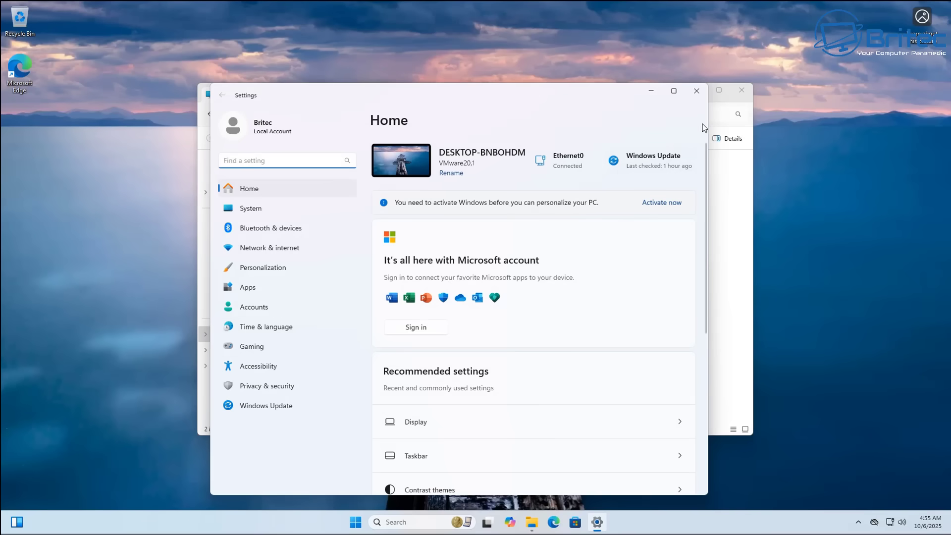
click(742, 220)
click(290, 469)
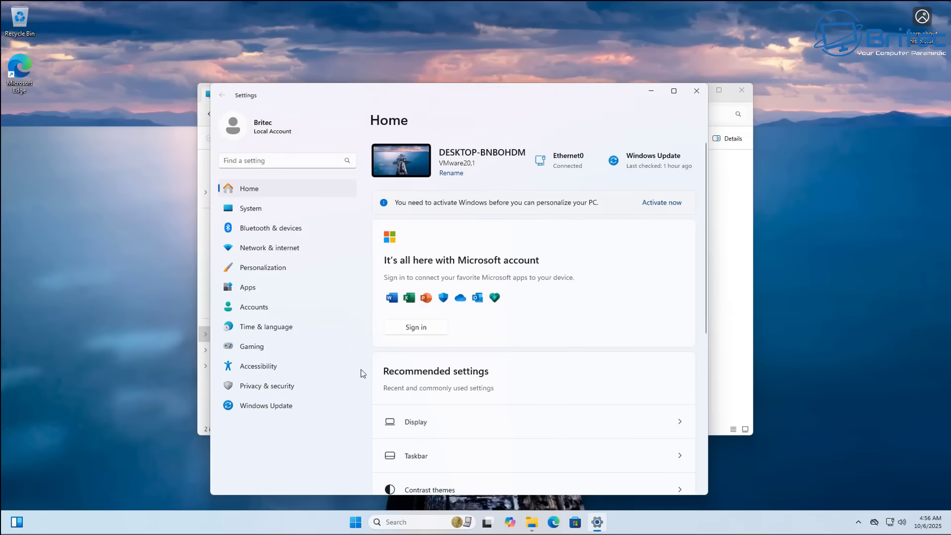
click(696, 88)
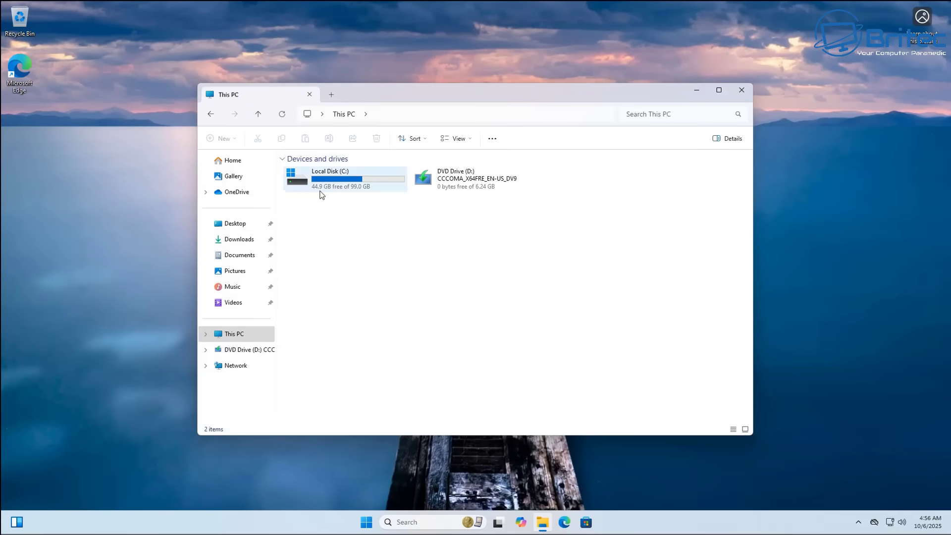
Minimize the File Explorer window and open the Storage page of the System settings.
click(702, 90)
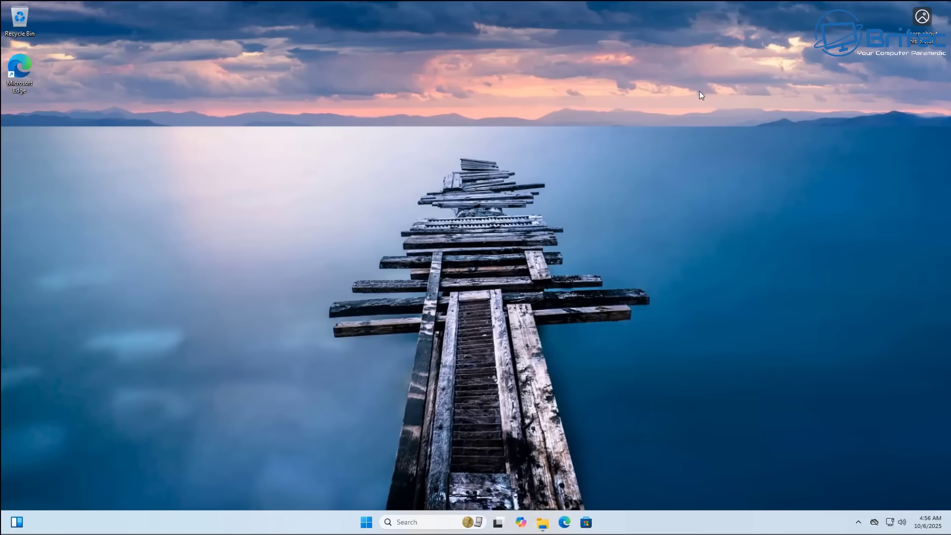
click(366, 522)
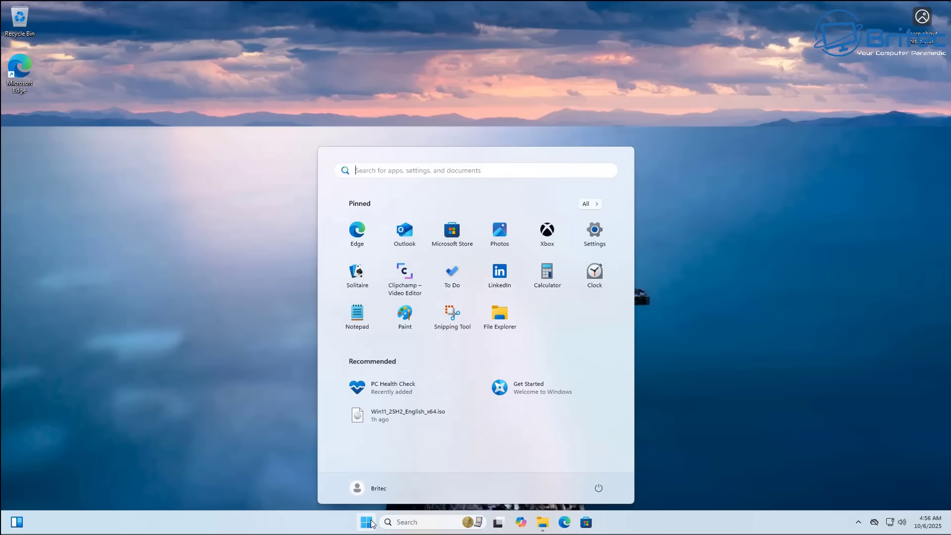
click(594, 231)
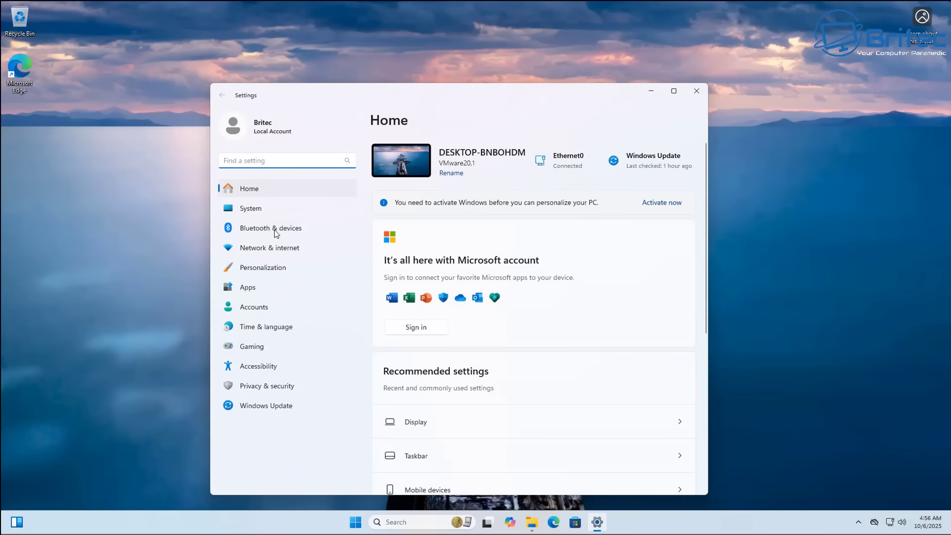
click(272, 213)
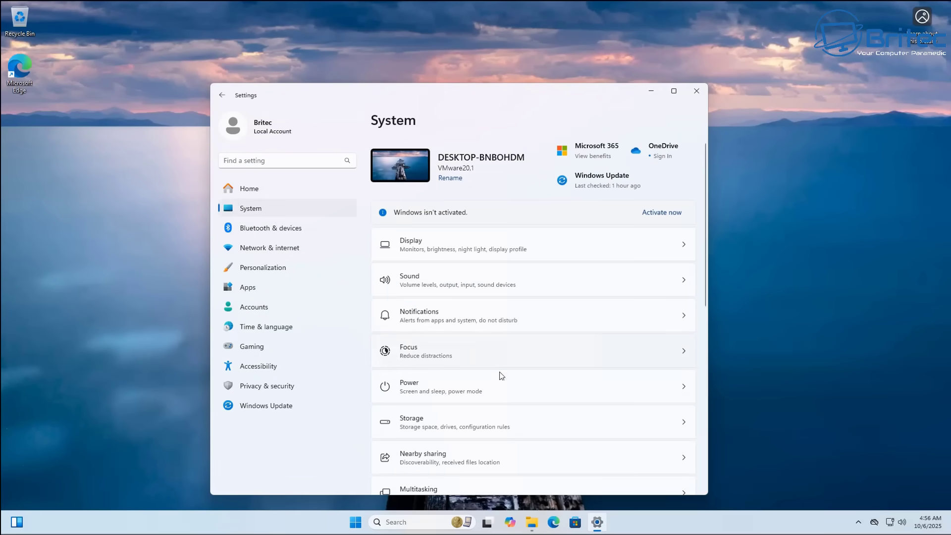
click(453, 423)
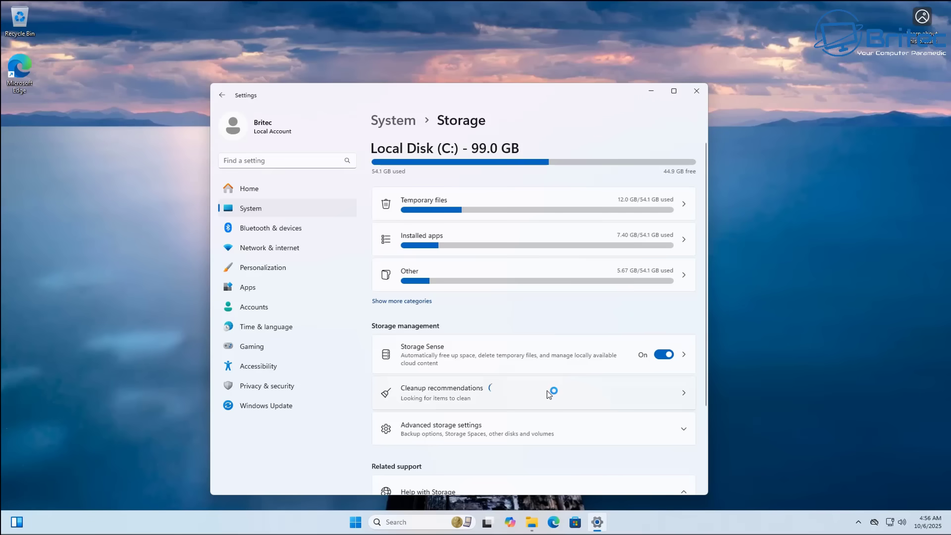
Open the storage cleanup recommendations and mark Downloads and Temporary Windows installation files for cleanup.
scroll(550, 393, down, 1)
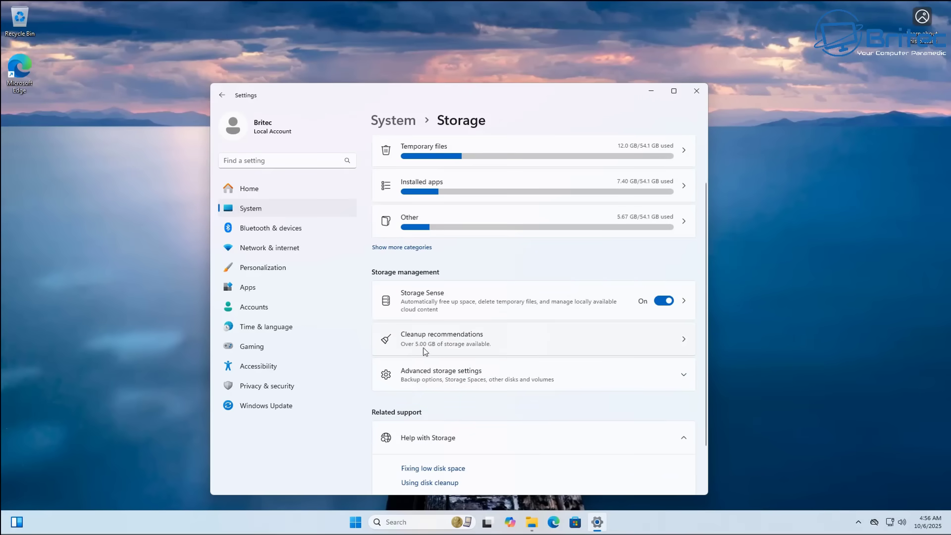
click(566, 346)
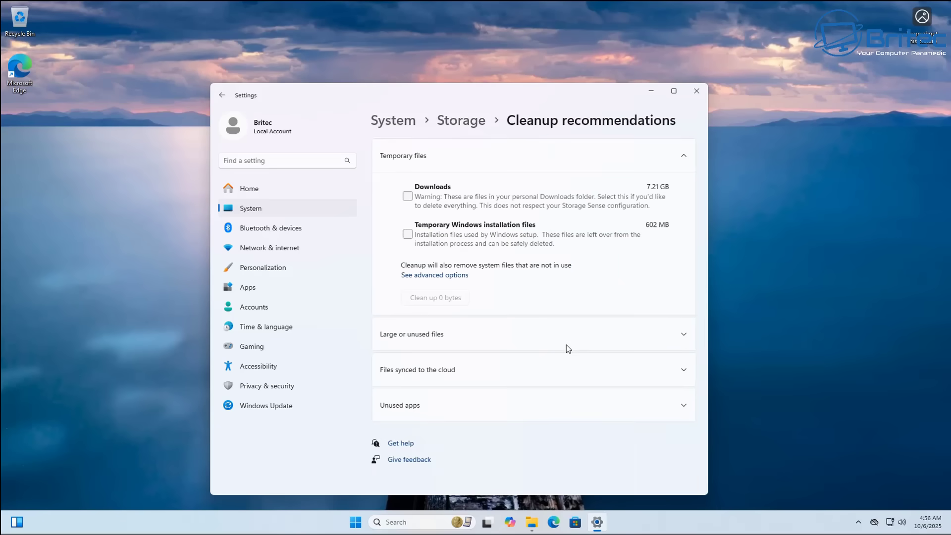
click(407, 197)
click(408, 235)
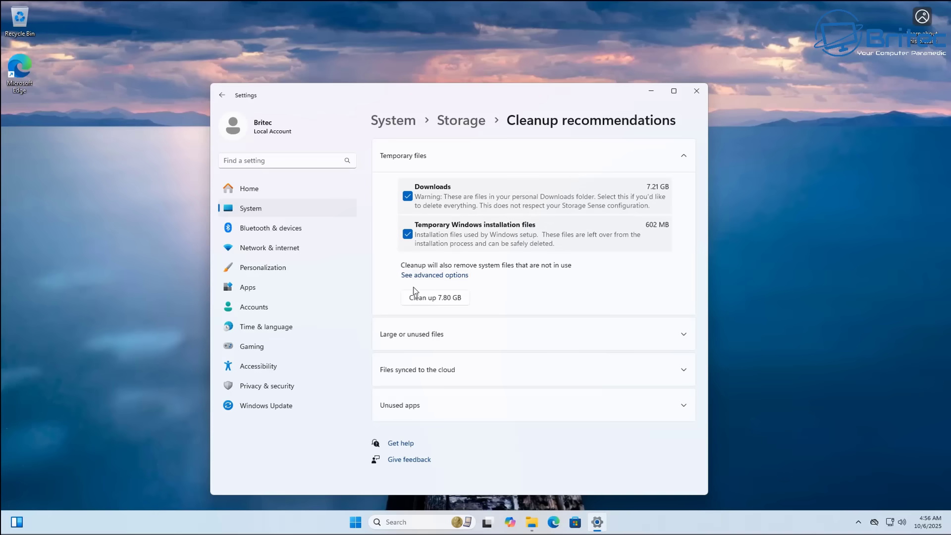
Open the advanced cleanup options and permanently remove all selected temporary files, including the Downloads folder contents.
click(444, 276)
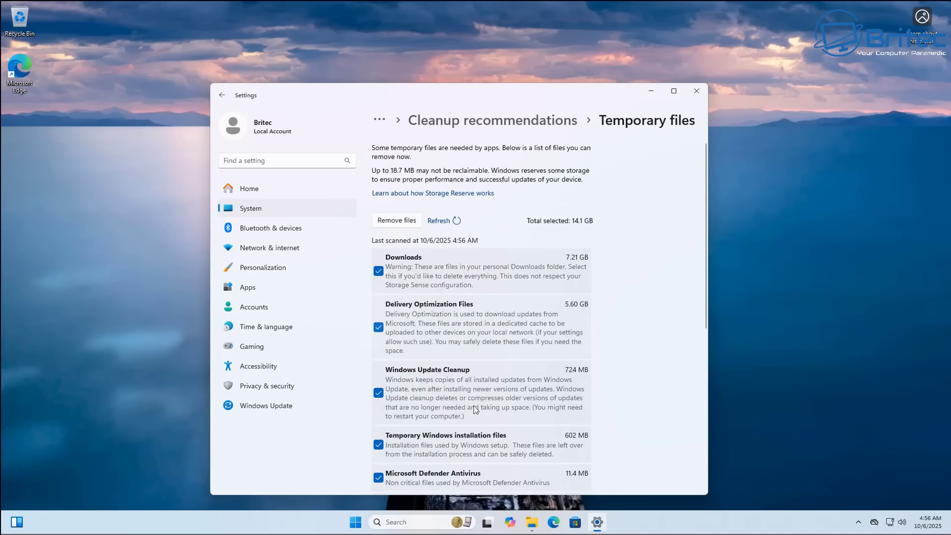
scroll(472, 406, down, 1)
scroll(471, 406, down, 2)
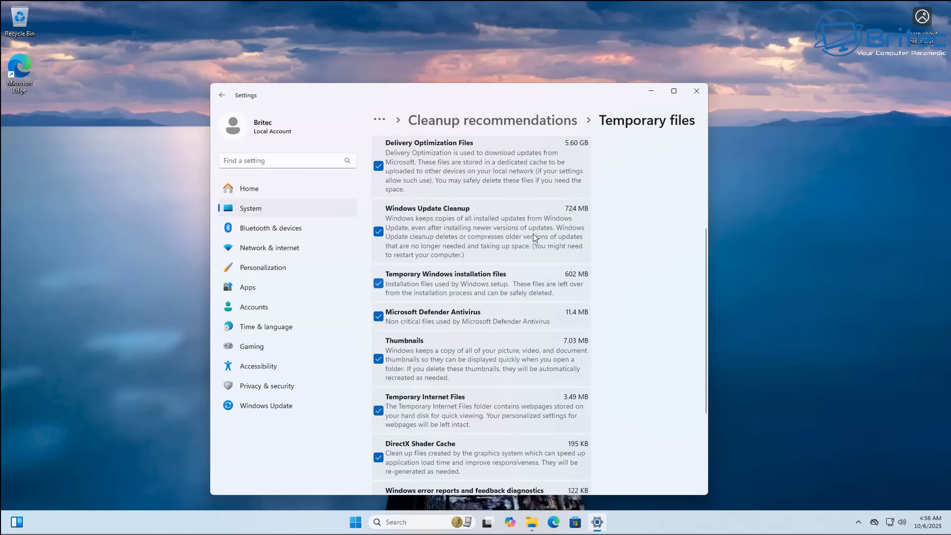
scroll(490, 421, down, 2)
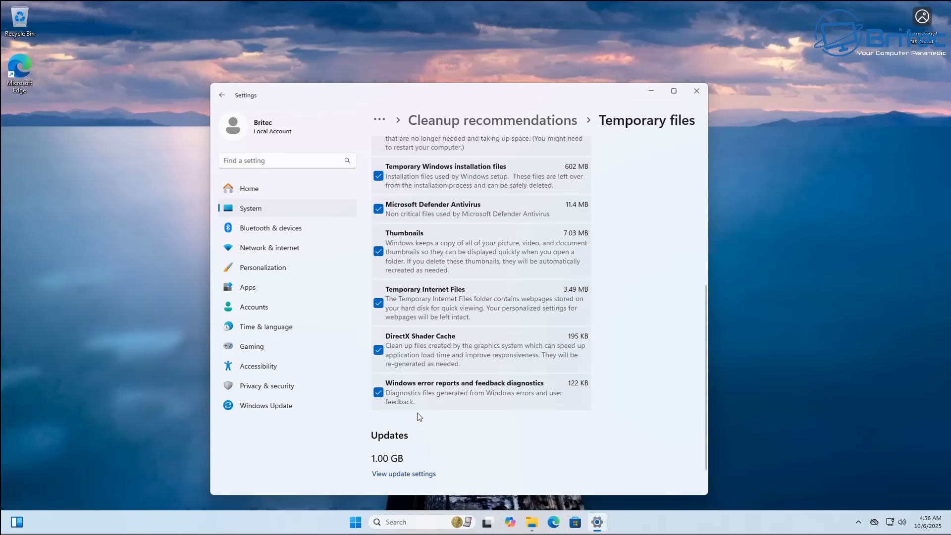
scroll(420, 416, up, 5)
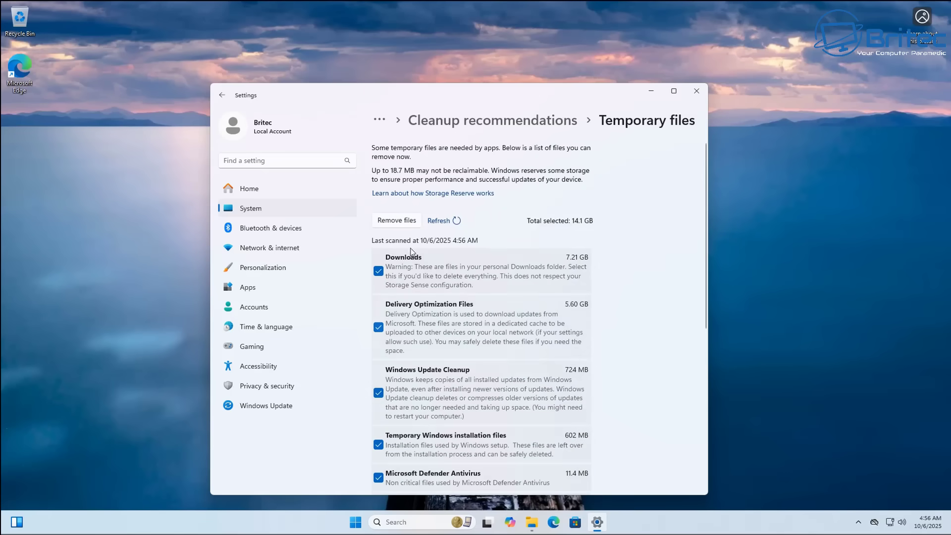
click(404, 222)
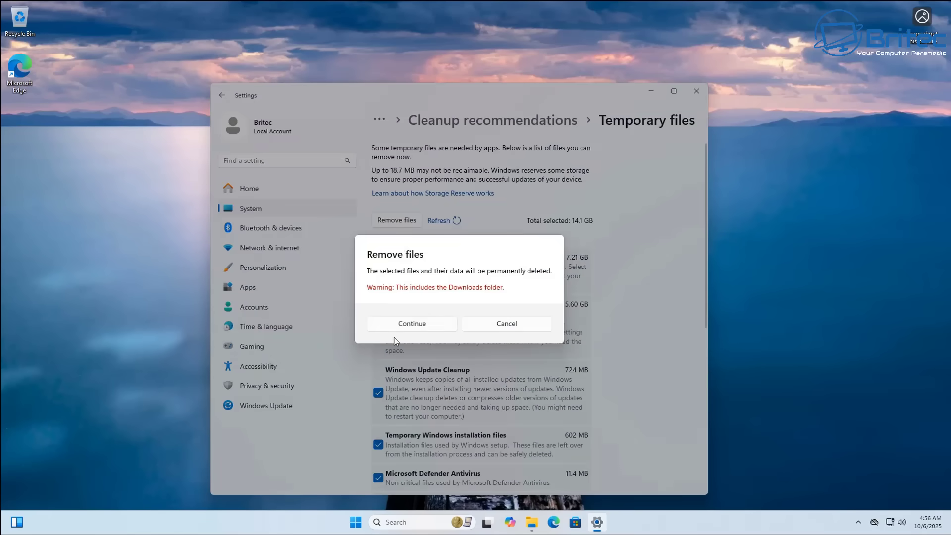
click(426, 327)
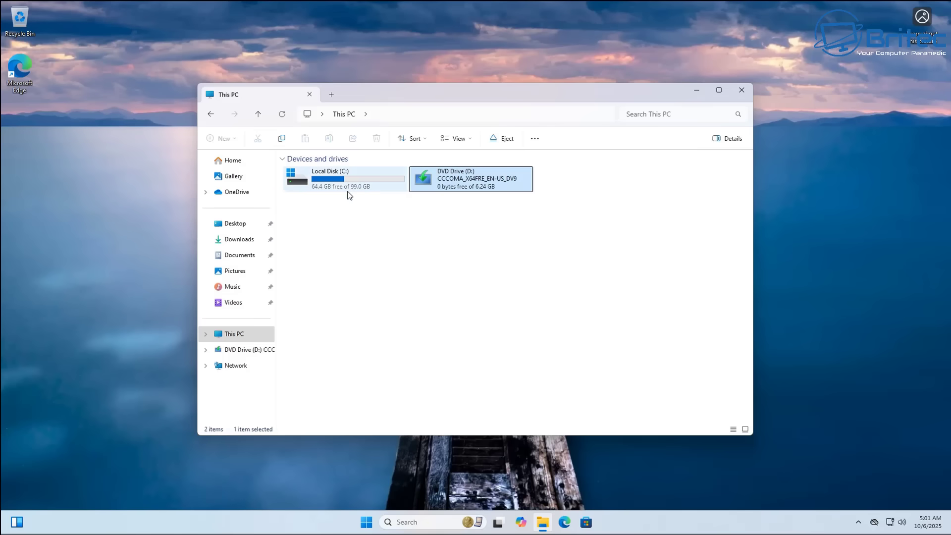
Close File Explorer, then find Registry Editor with regedit and launch it, allowing it to make changes.
click(742, 93)
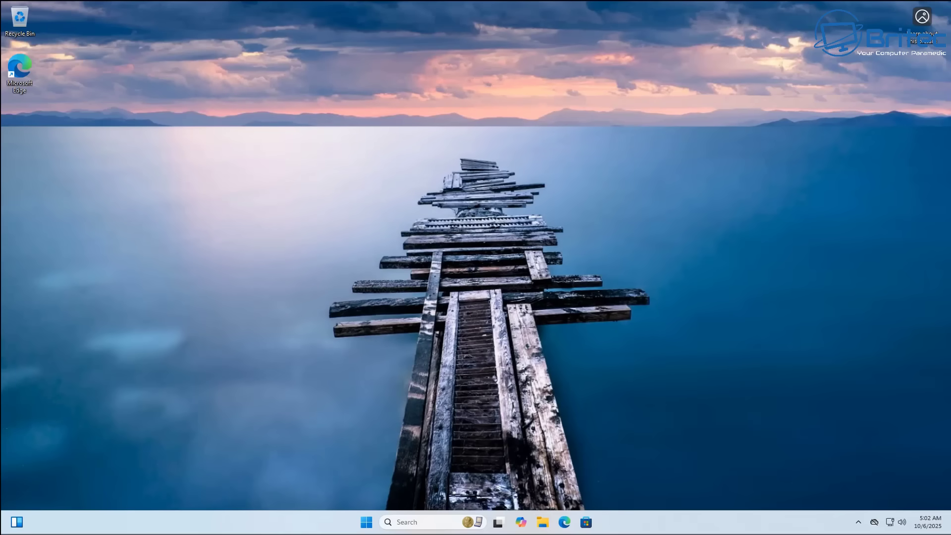
click(369, 523)
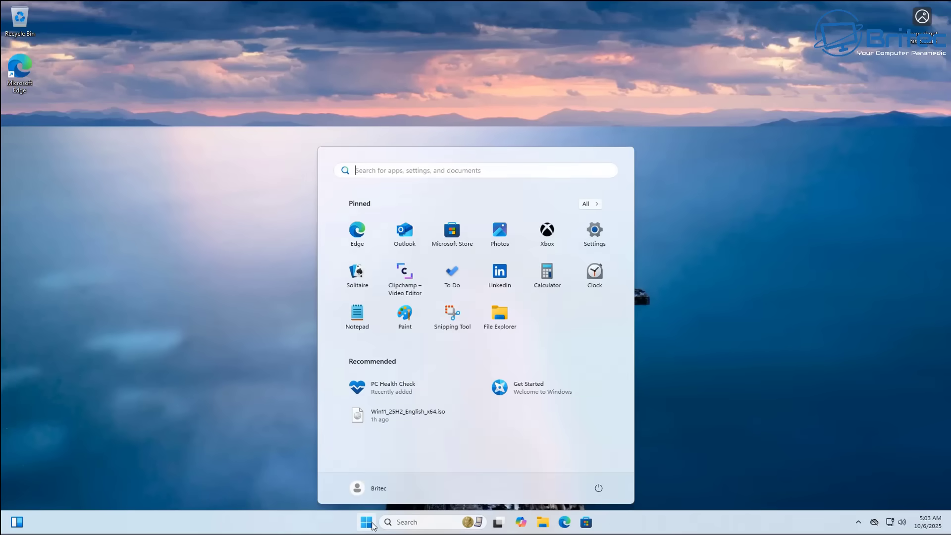
text(reged)
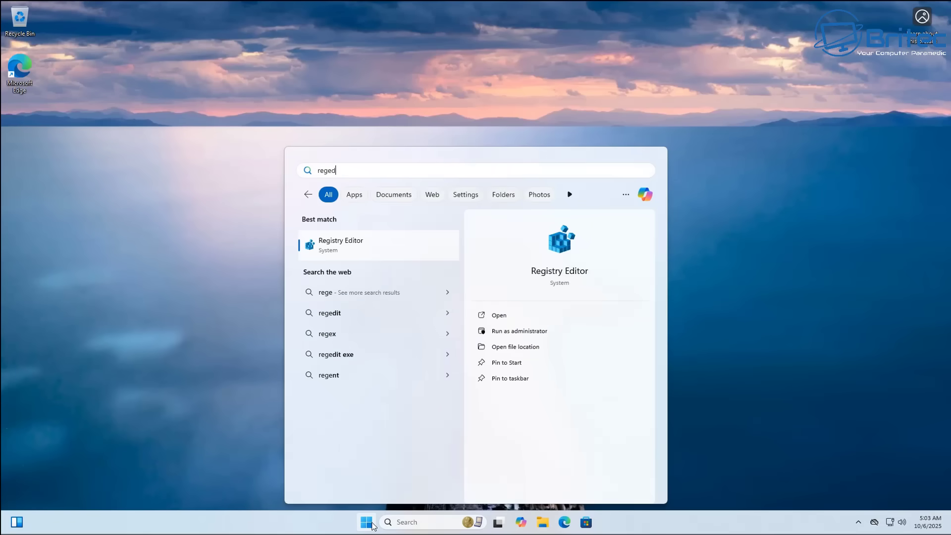
text(it)
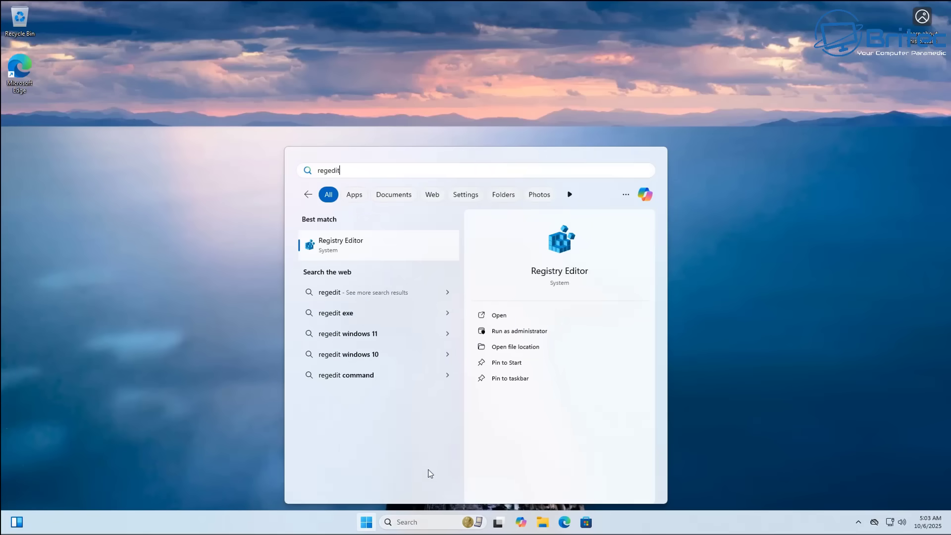
click(356, 246)
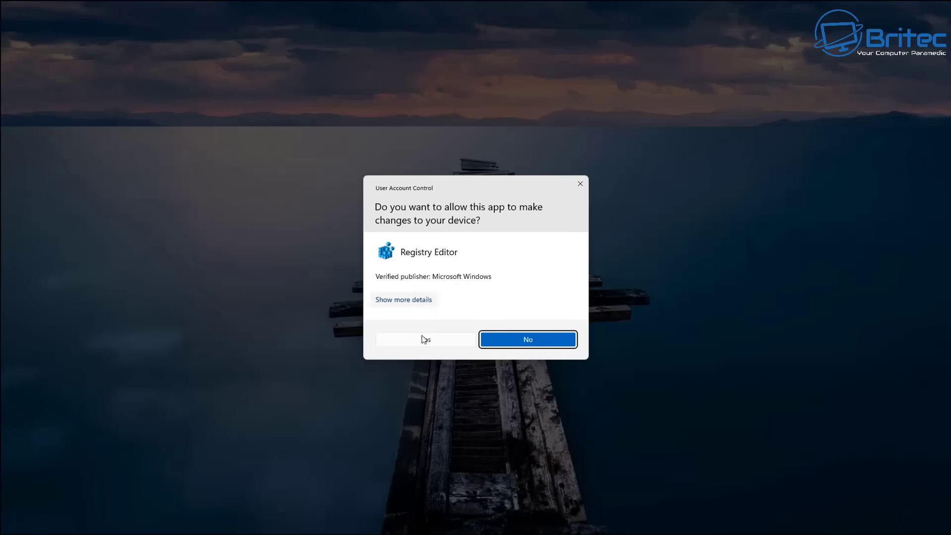
click(423, 338)
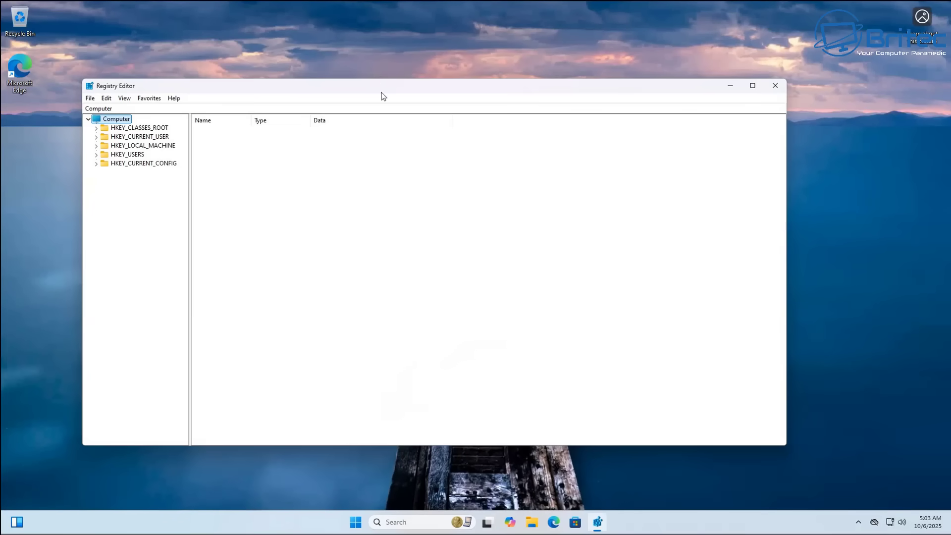
Expand the registry path HKEY_LOCAL_MACHINE\SOFTWARE\Policies\Microsoft.
drag(381, 92, 394, 93)
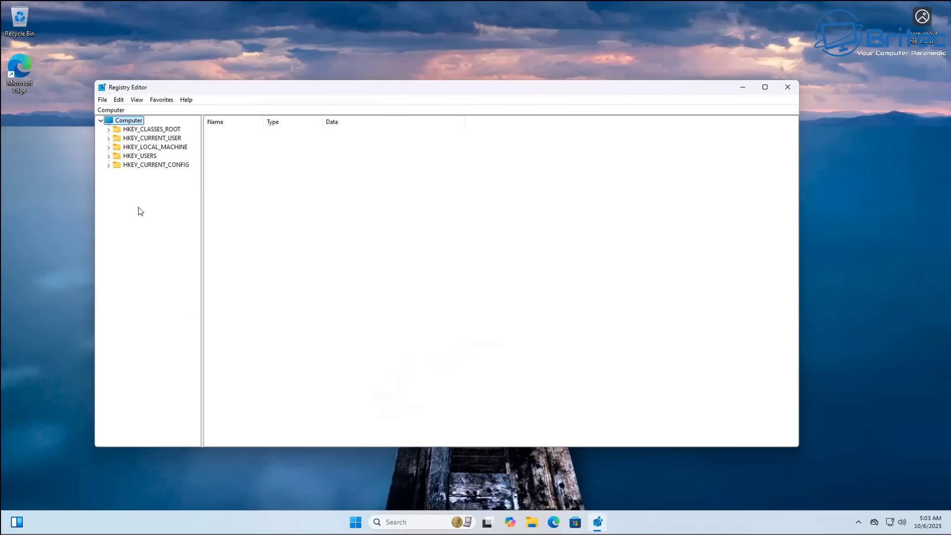
click(150, 147)
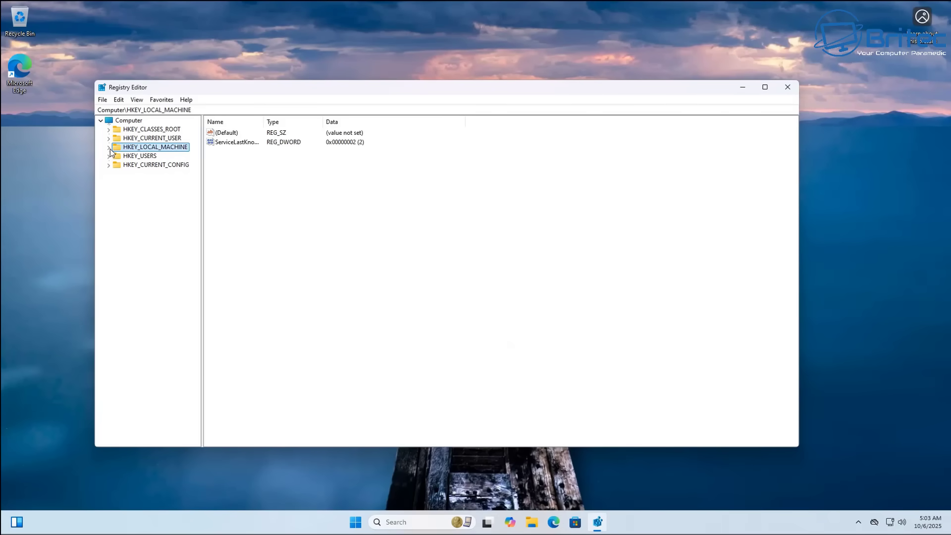
click(109, 147)
click(139, 201)
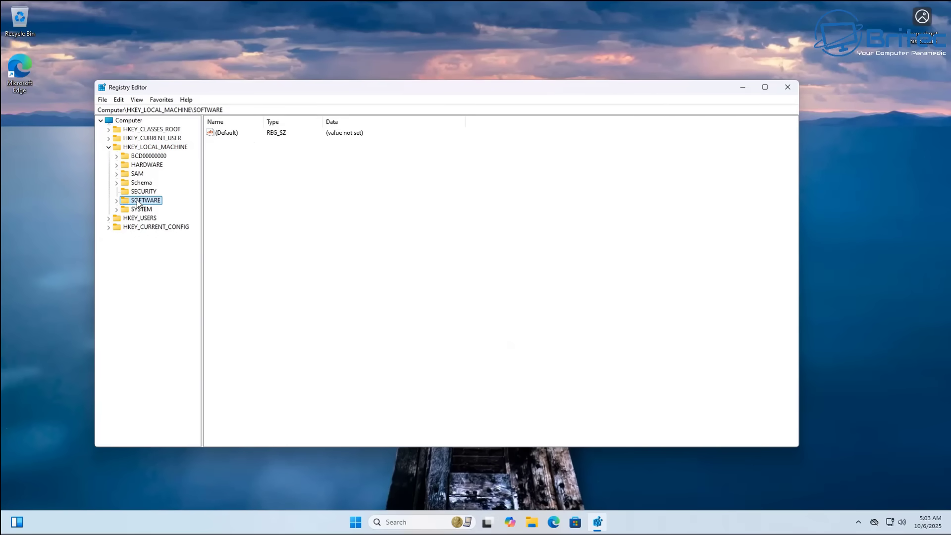
click(117, 200)
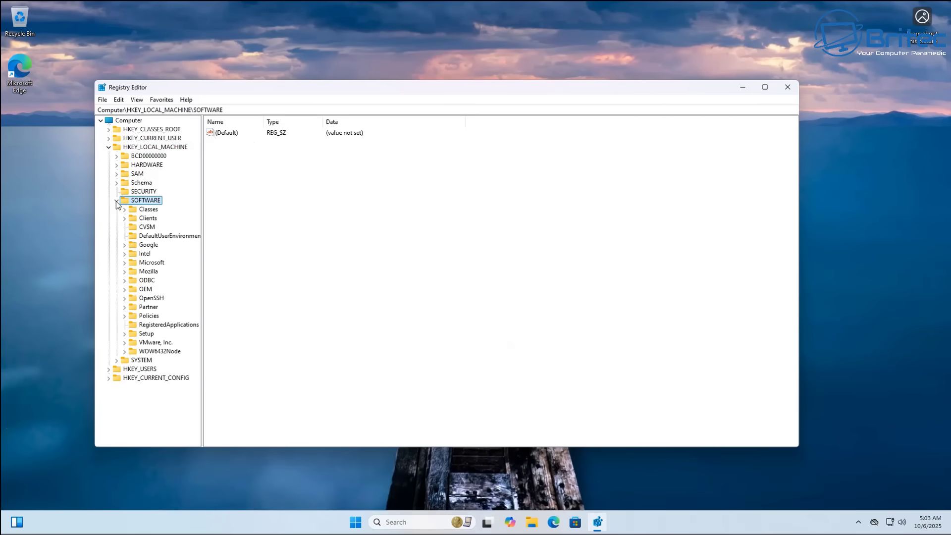
double_click(147, 318)
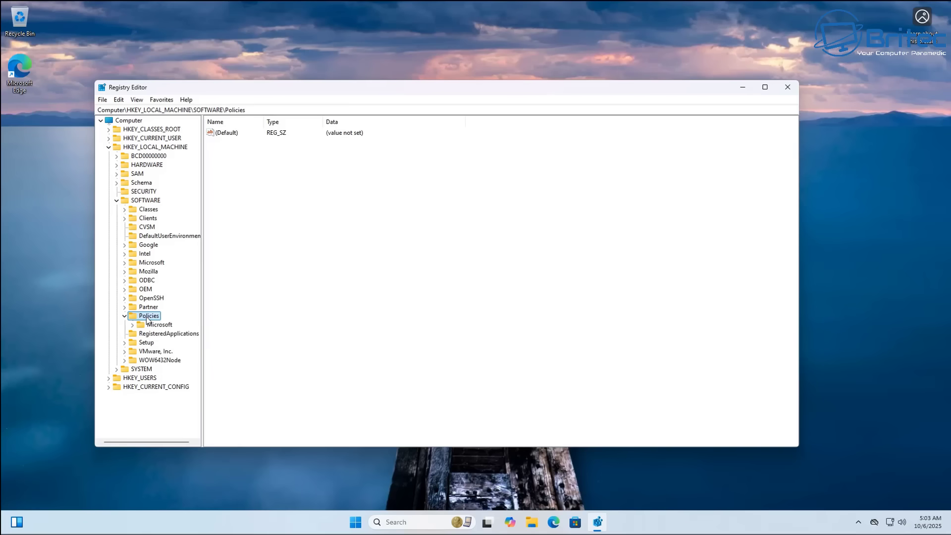
double_click(147, 326)
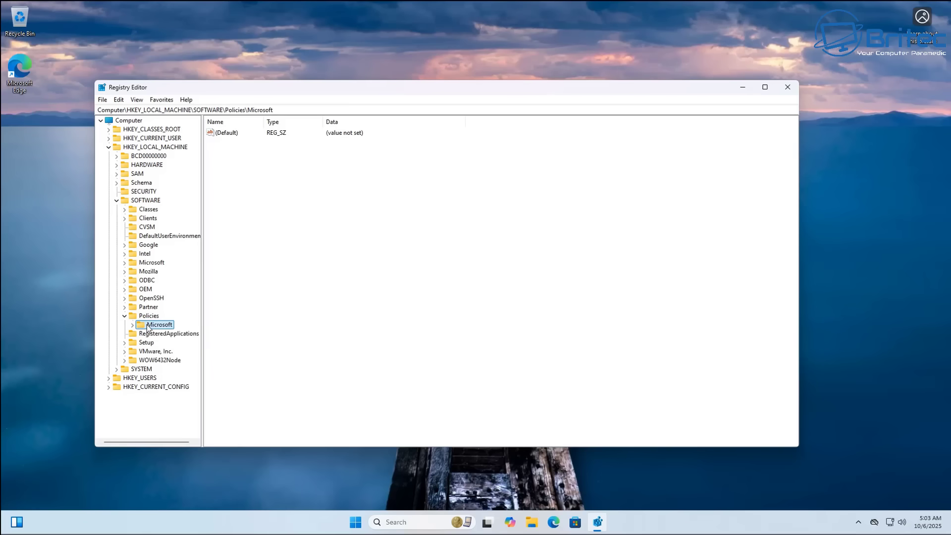
Open the Windows\WindowsUpdate key under Policies\Microsoft and widen the Name column to show full value names.
drag(199, 343, 251, 344)
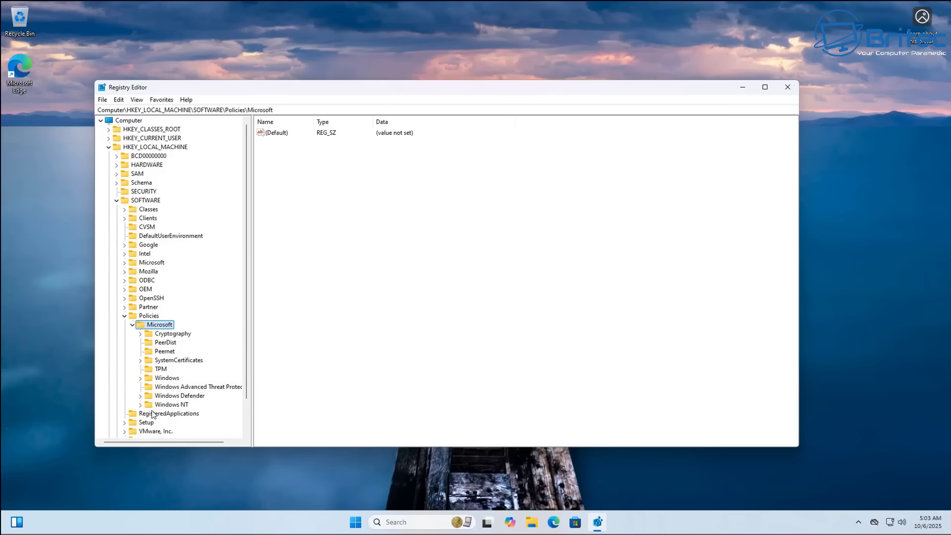
click(158, 378)
double_click(156, 379)
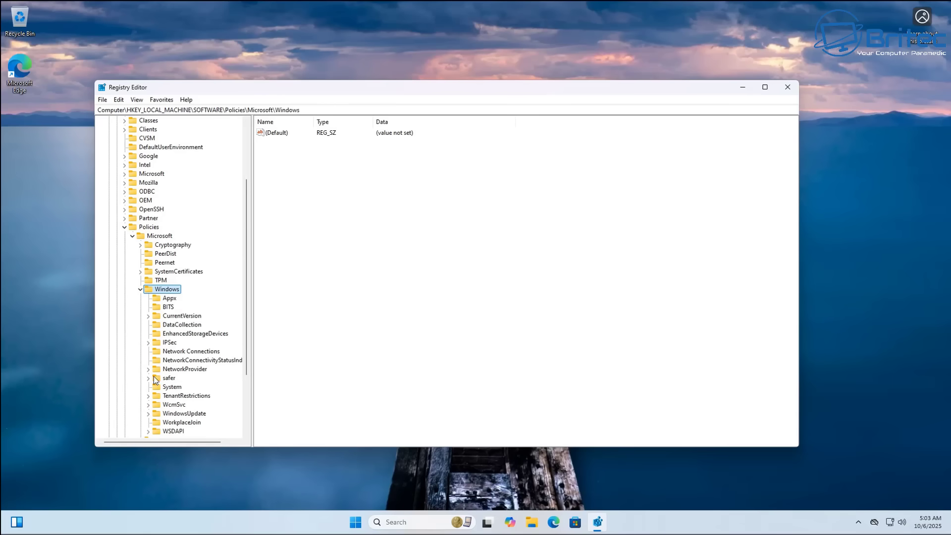
scroll(205, 396, down, 1)
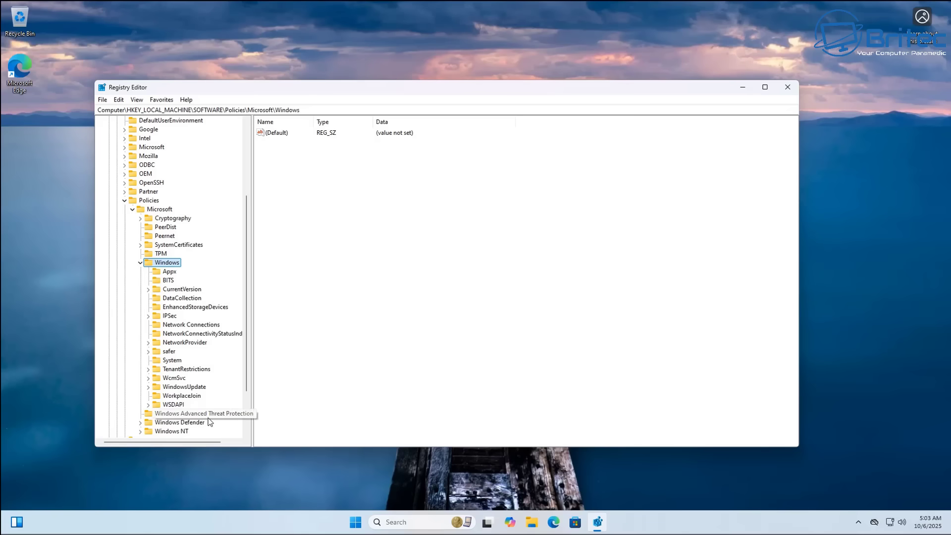
double_click(188, 387)
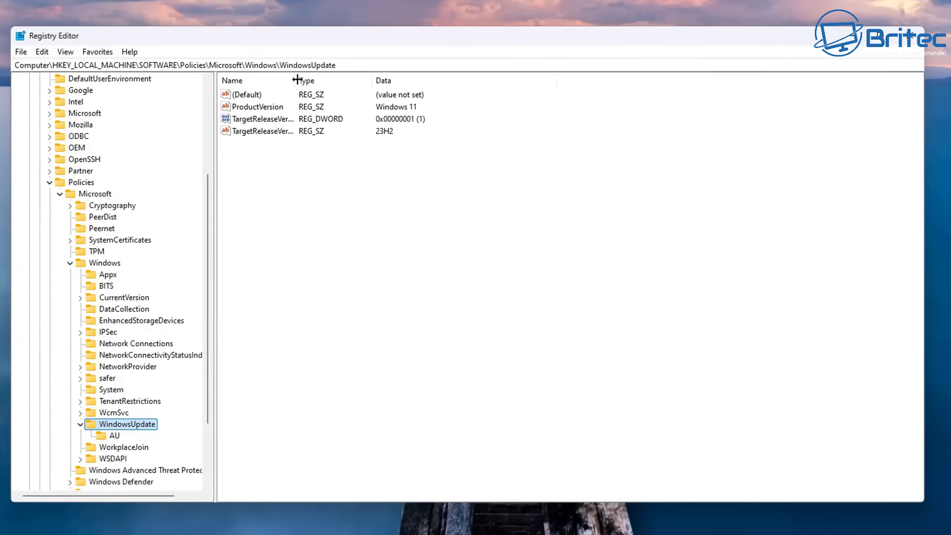
drag(314, 121, 365, 125)
drag(365, 84, 378, 82)
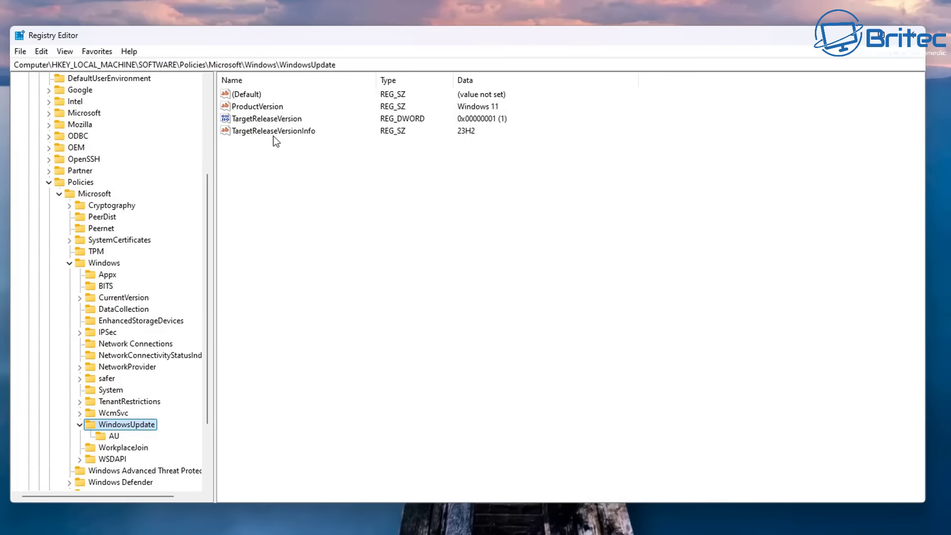
Review the target release values in the WindowsUpdate key and the value in its AU subkey.
click(465, 135)
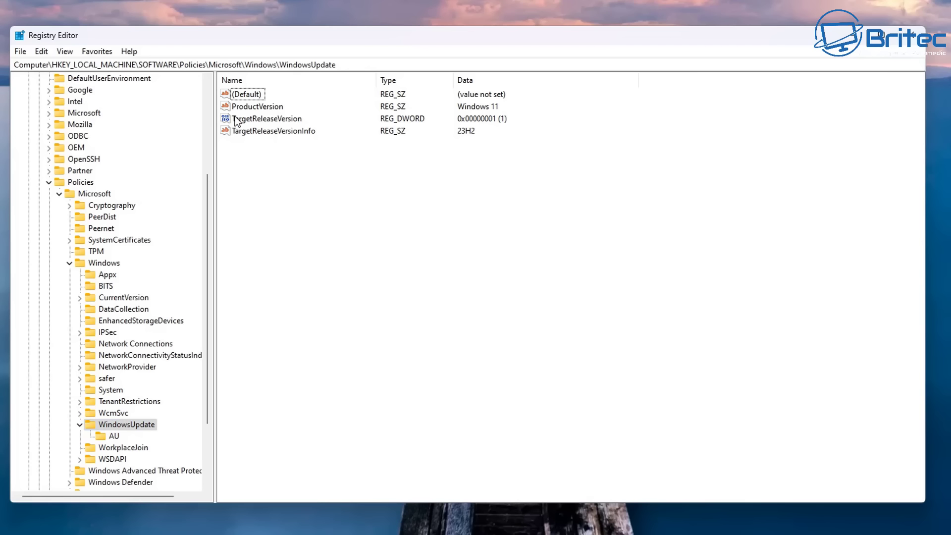
click(241, 131)
click(117, 436)
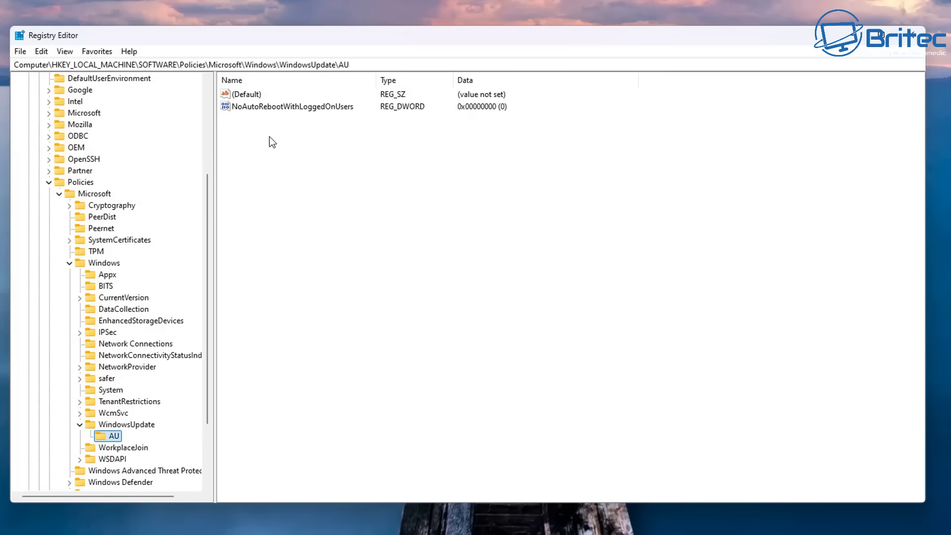
click(130, 424)
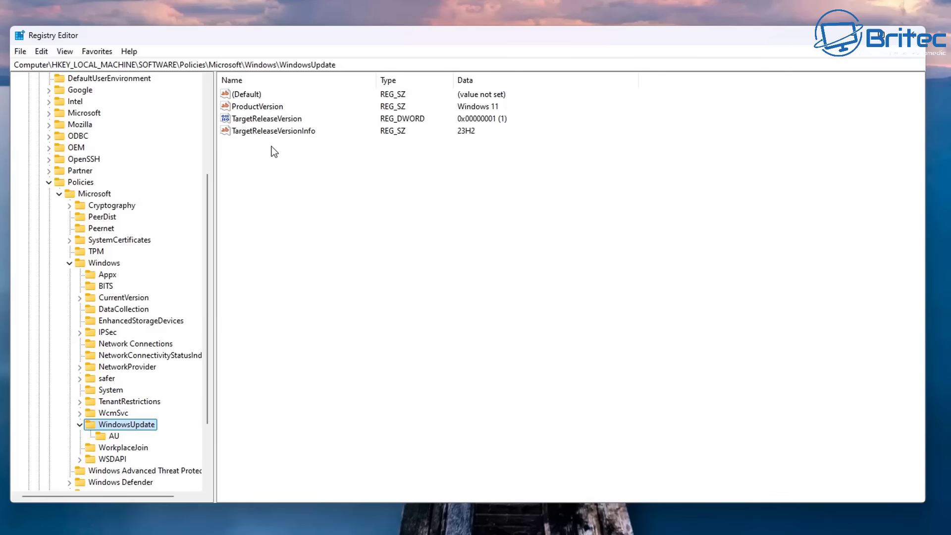
Inspect the data of the TargetReleaseVersionInfo value and close its editor without changing it.
double_click(283, 133)
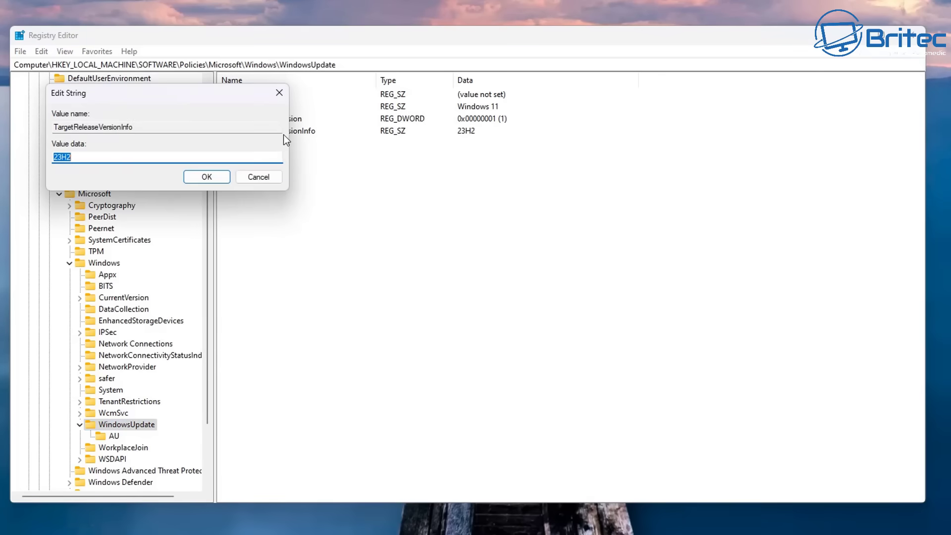
drag(161, 100, 342, 154)
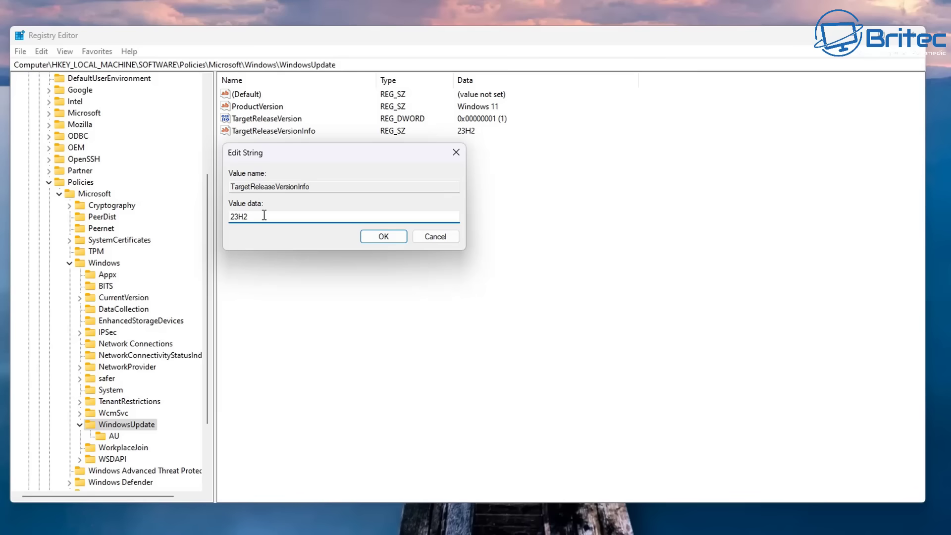
drag(263, 217, 214, 217)
click(427, 237)
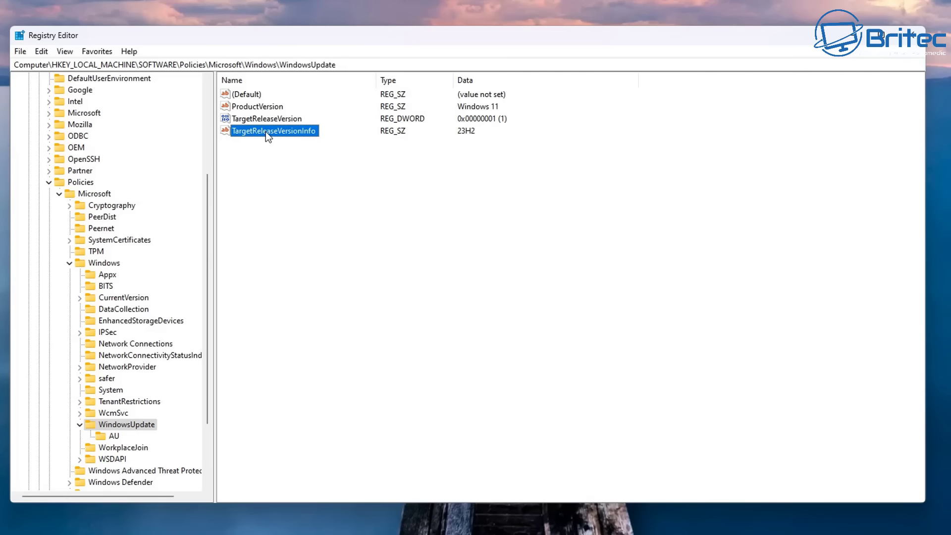
click(269, 120)
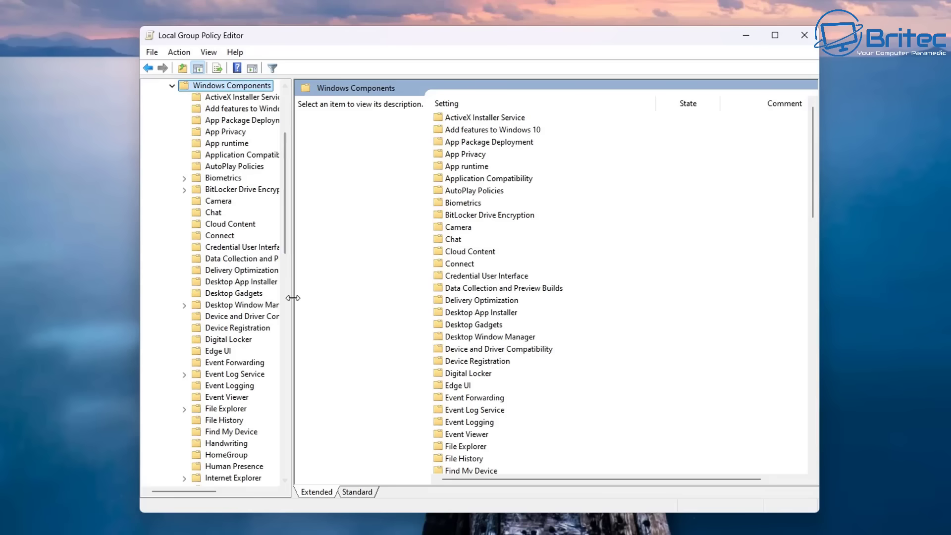
In Local Group Policy Editor, open the Select the target Feature Update version policy under Windows Update, Manage updates offered from Windows Update.
drag(291, 297, 356, 297)
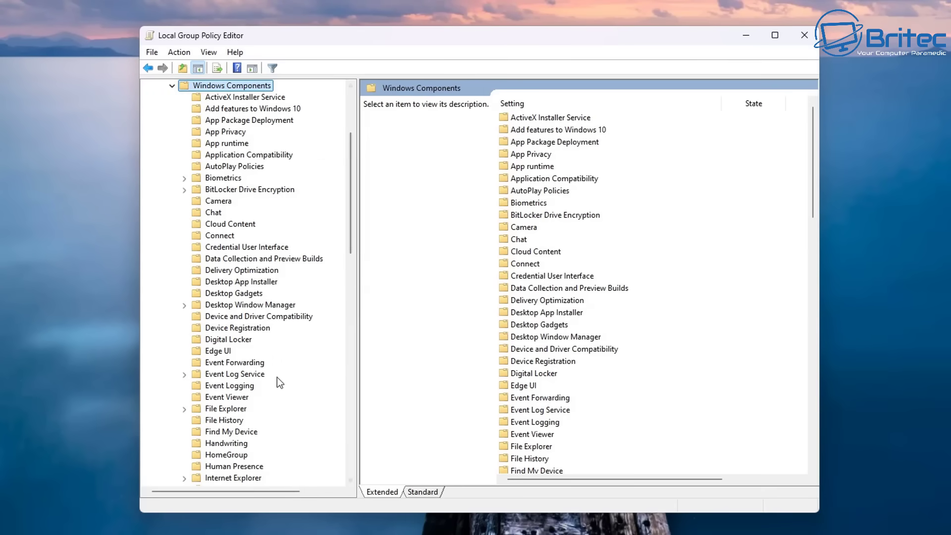
scroll(278, 380, down, 10)
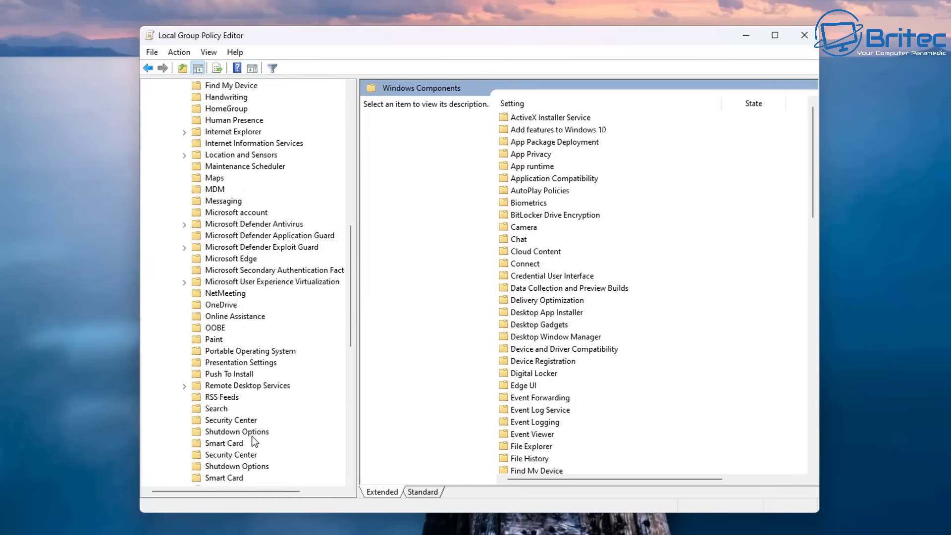
scroll(252, 436, down, 6)
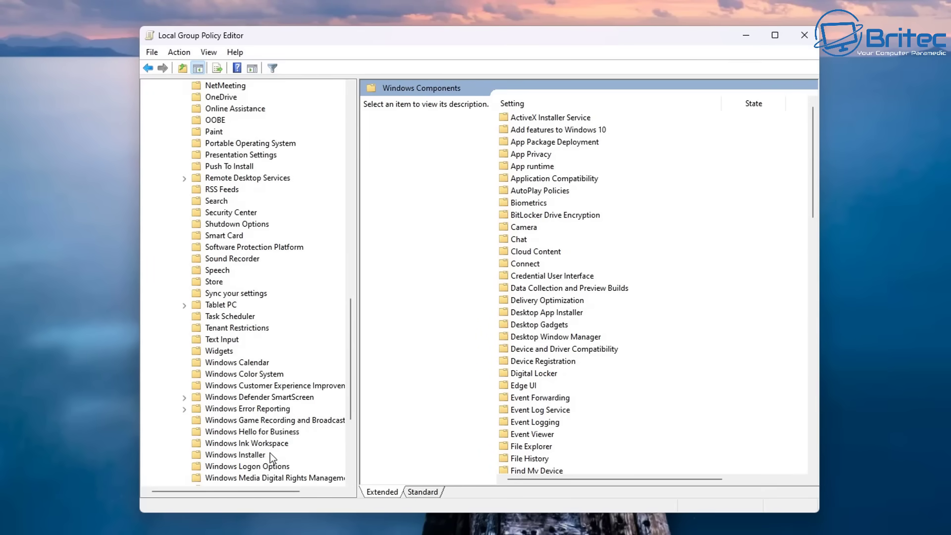
scroll(259, 470, down, 5)
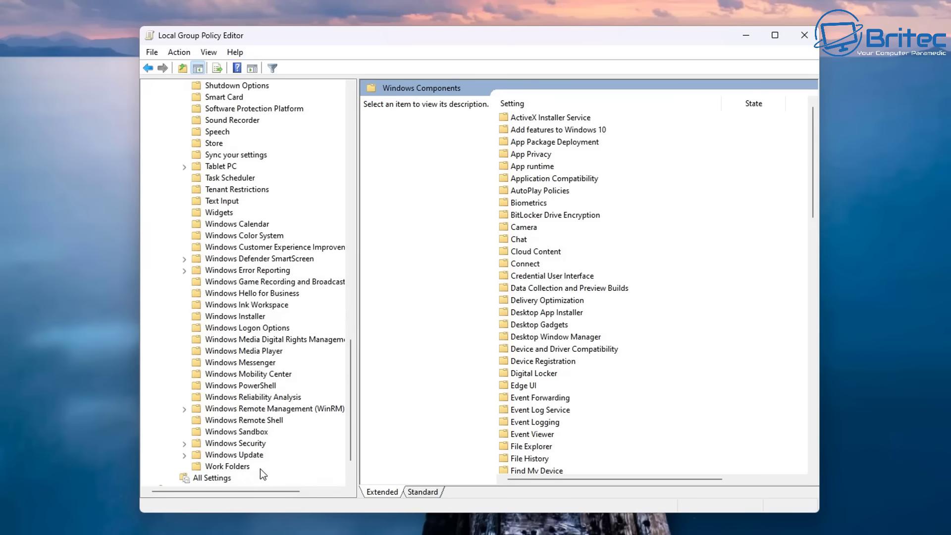
click(254, 421)
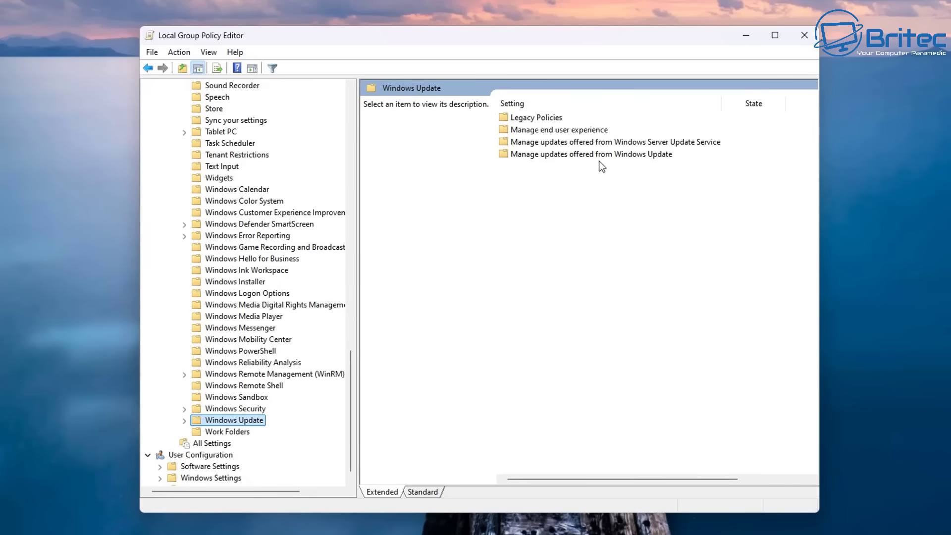
double_click(561, 154)
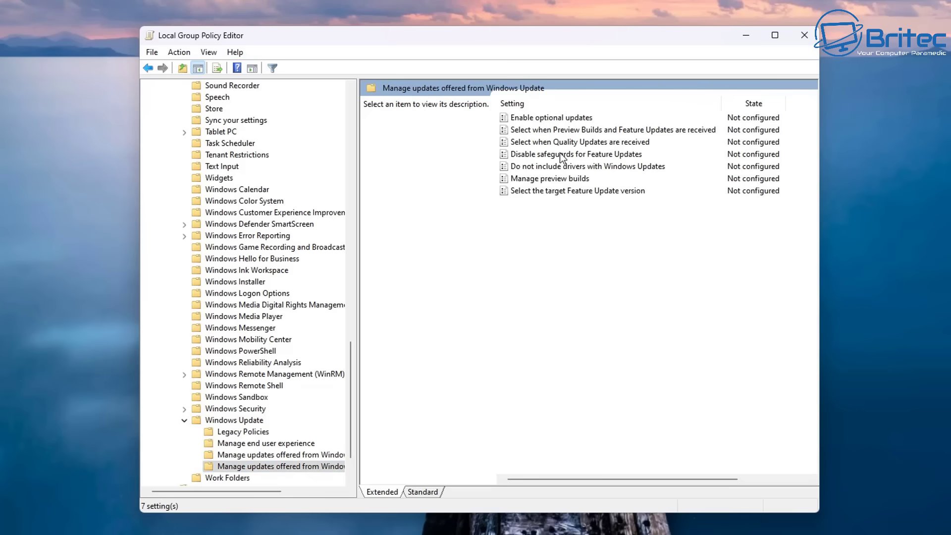
click(536, 192)
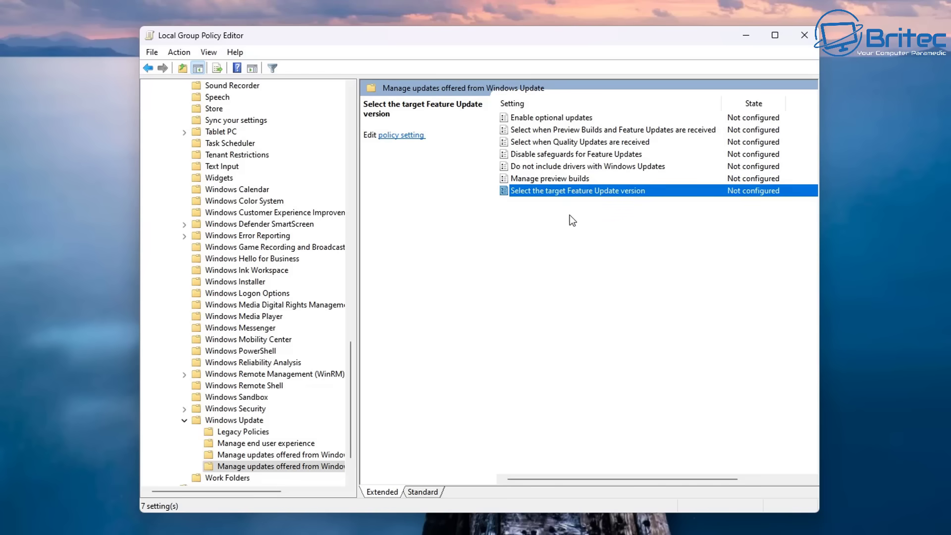
double_click(603, 190)
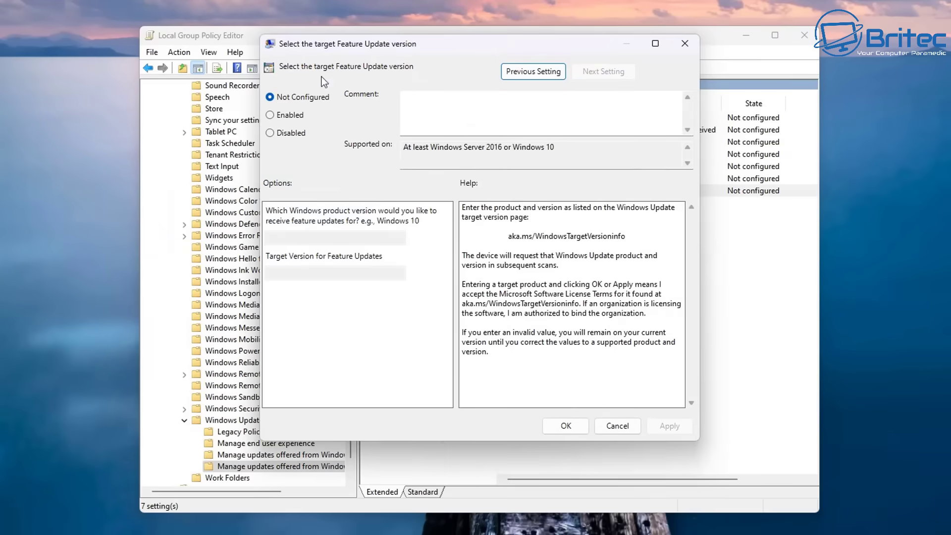
In Registry Editor, permanently delete the ProductVersion, TargetReleaseVersion and TargetReleaseVersionInfo values from the WindowsUpdate key.
click(275, 118)
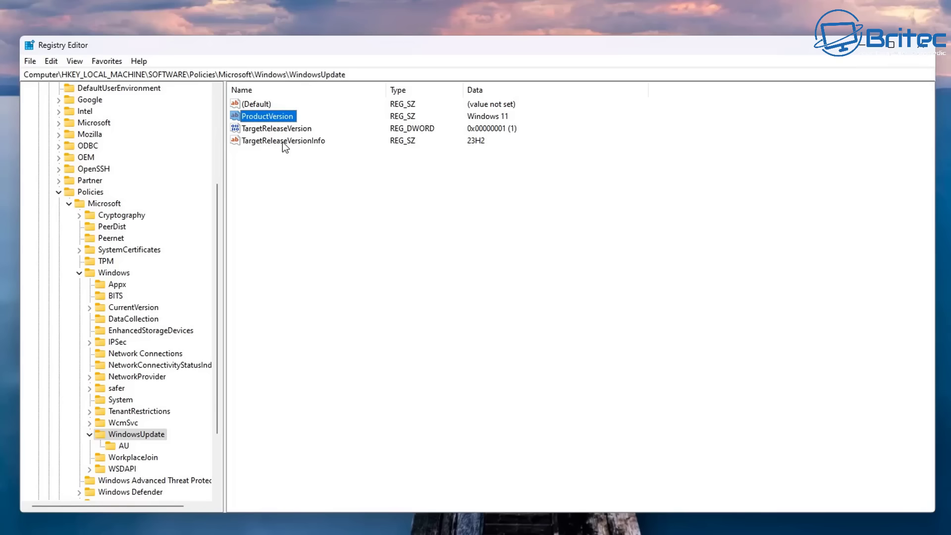
key(Delete)
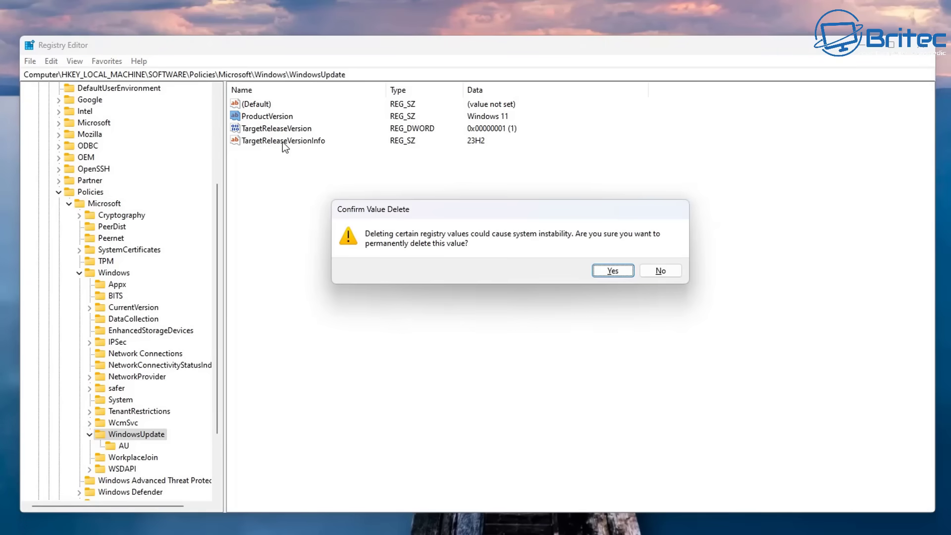
click(614, 272)
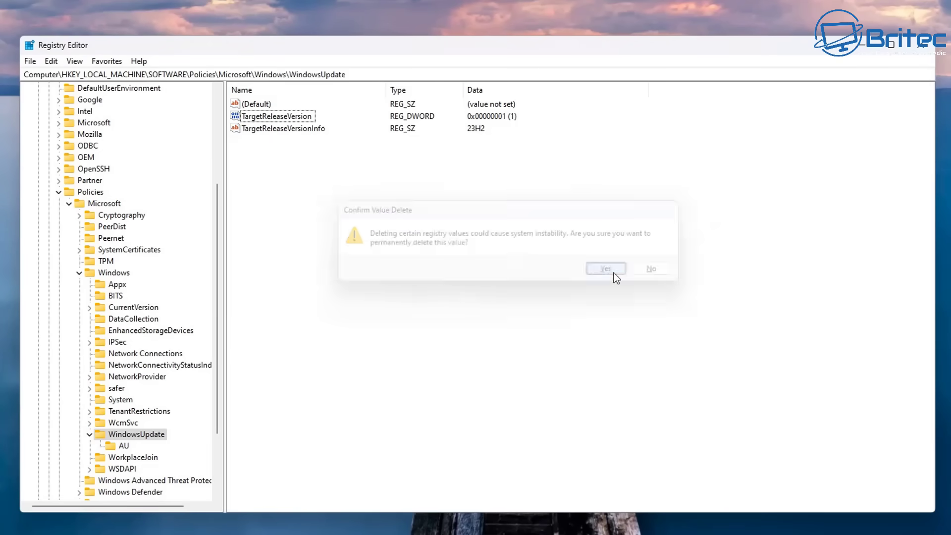
click(263, 118)
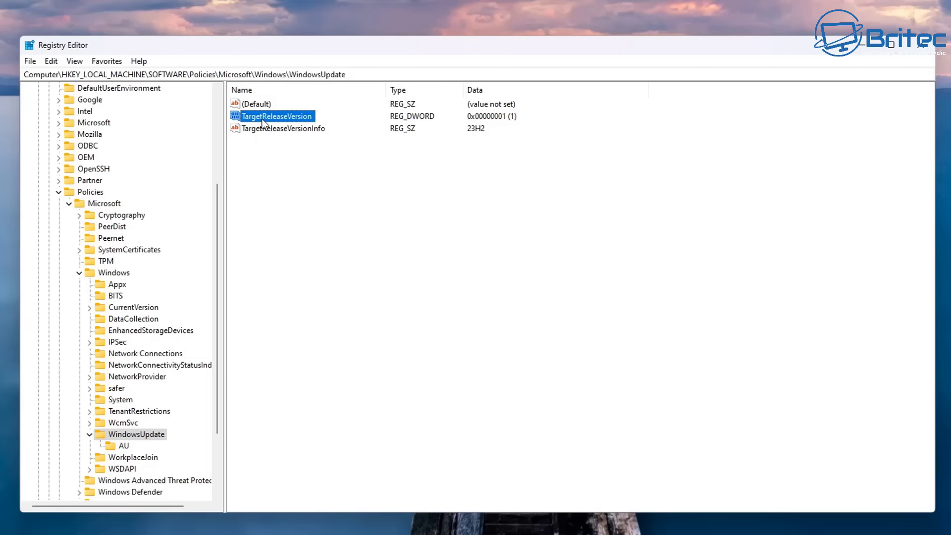
key(Delete)
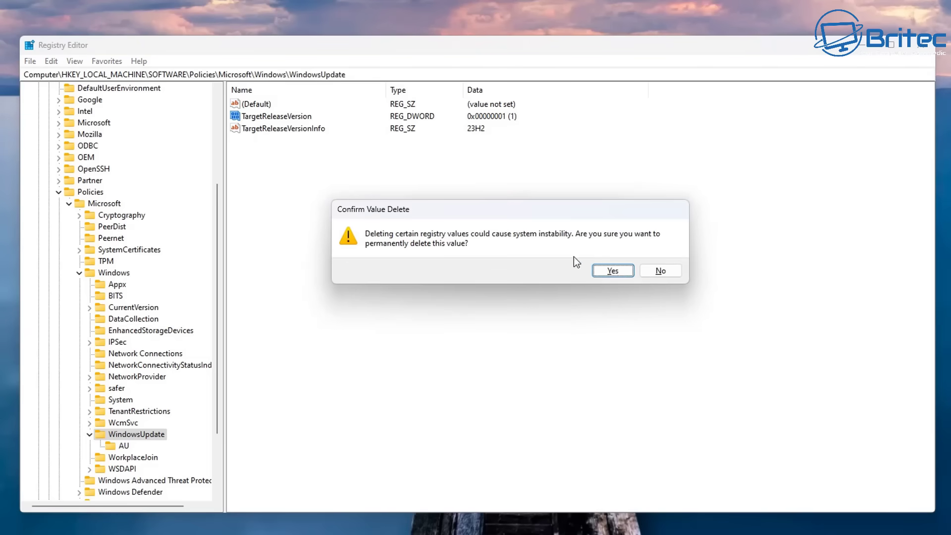
click(614, 271)
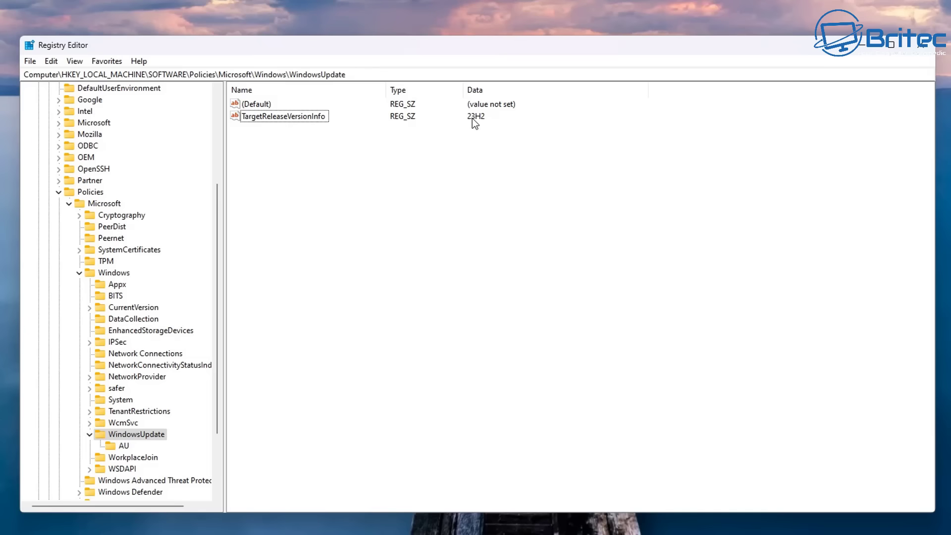
click(281, 117)
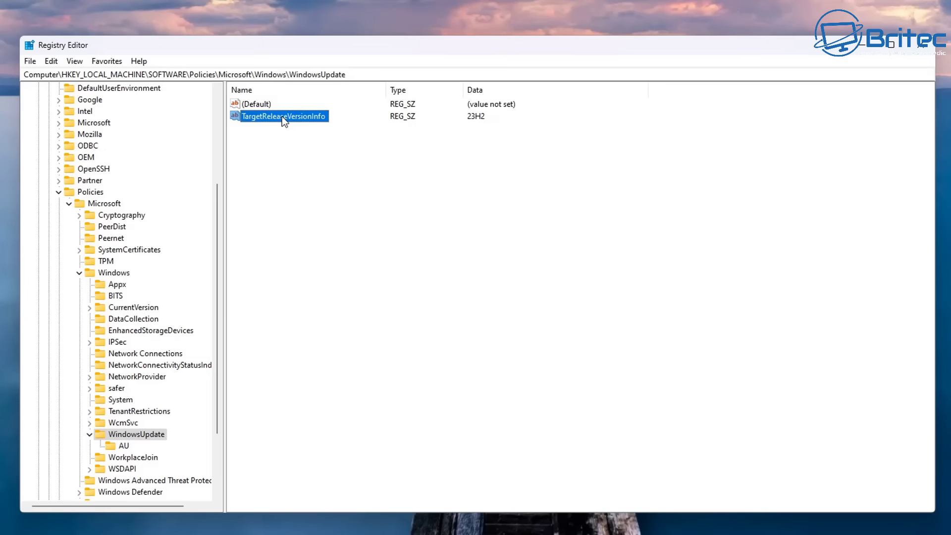
key(Delete)
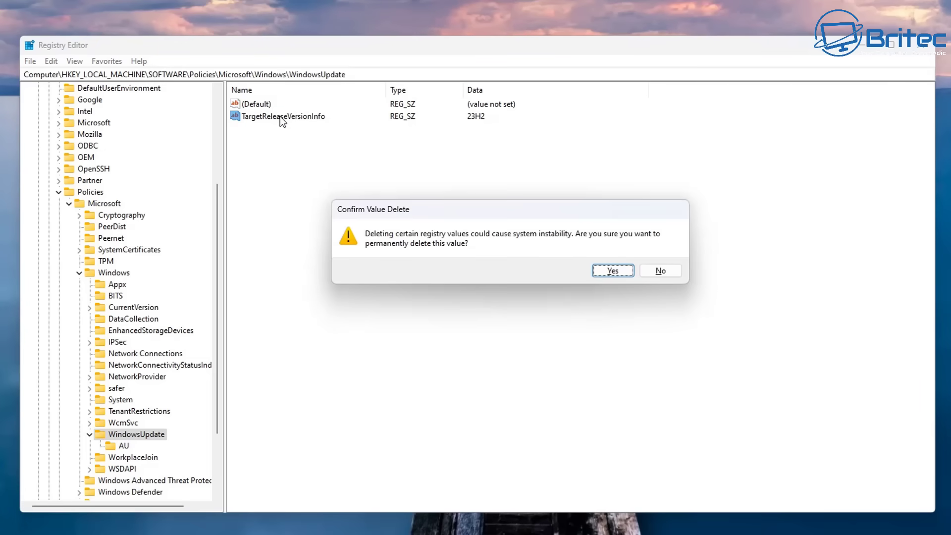
click(611, 272)
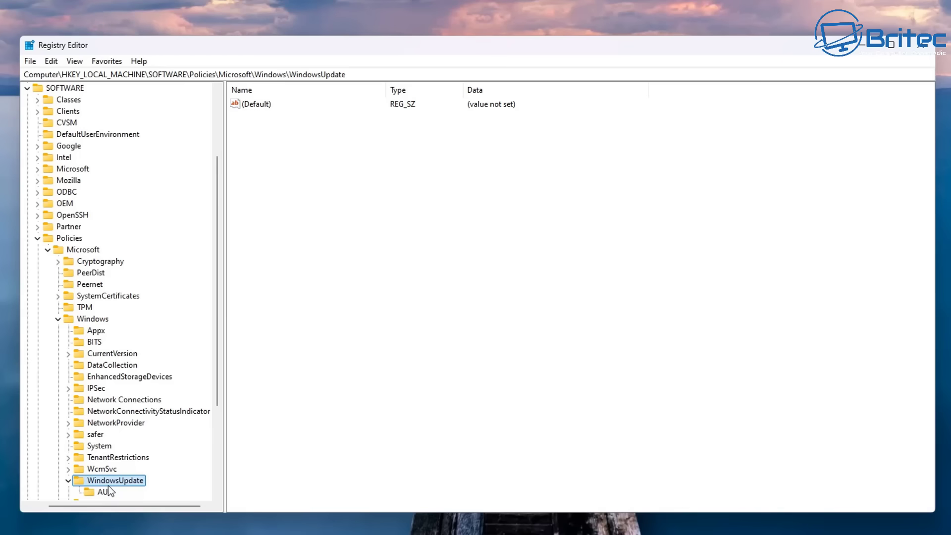
Delete the WindowsUpdate key under Policies\Microsoft\Windows with all its subkeys and close Registry Editor.
right_click(114, 479)
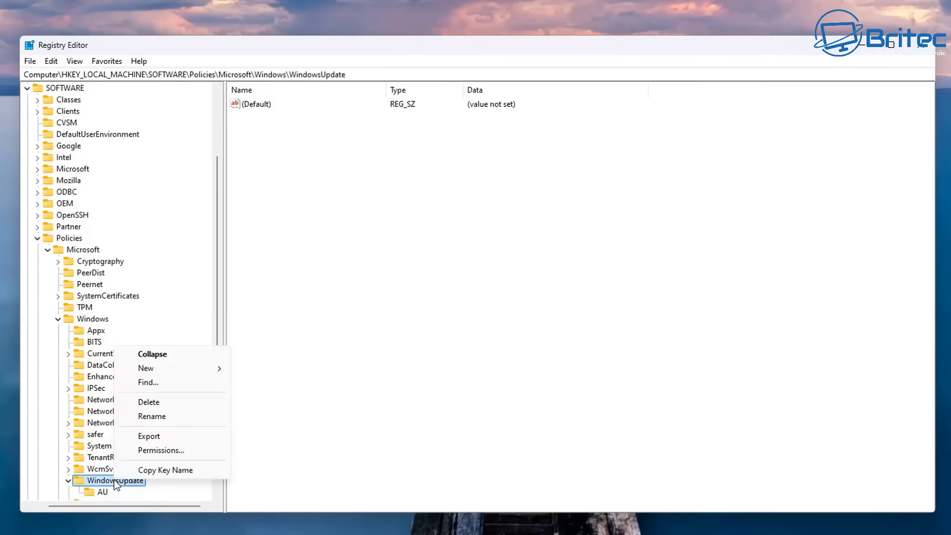
click(155, 402)
click(582, 269)
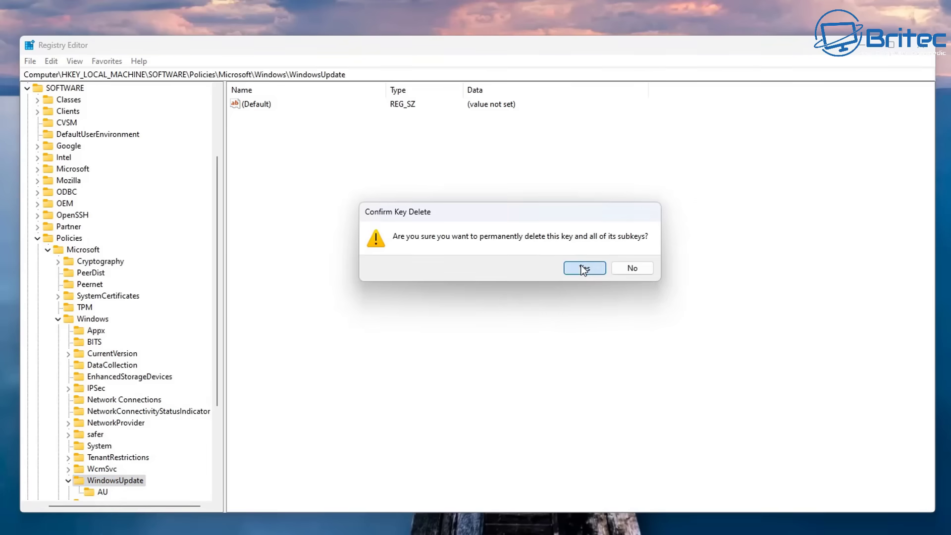
click(922, 49)
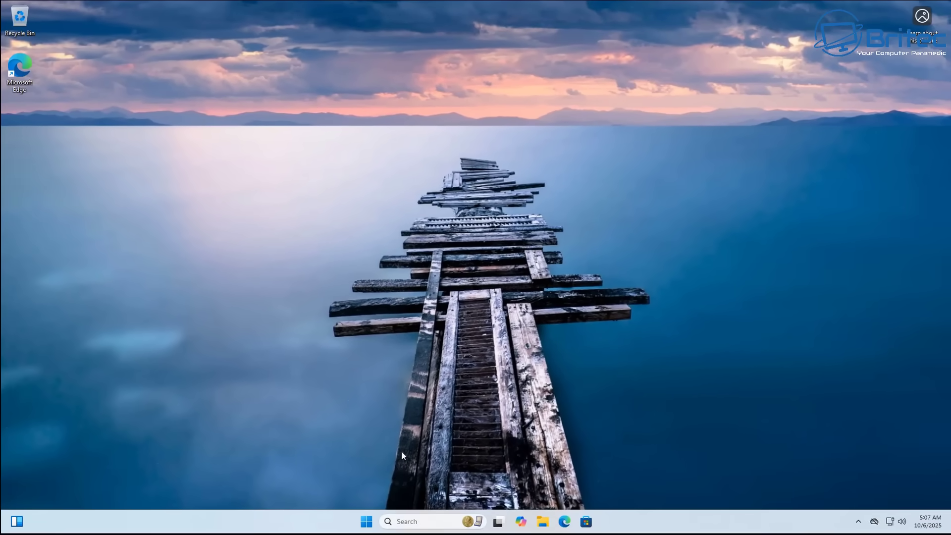
Restart the computer to apply the registry changes.
click(369, 519)
click(600, 487)
click(601, 466)
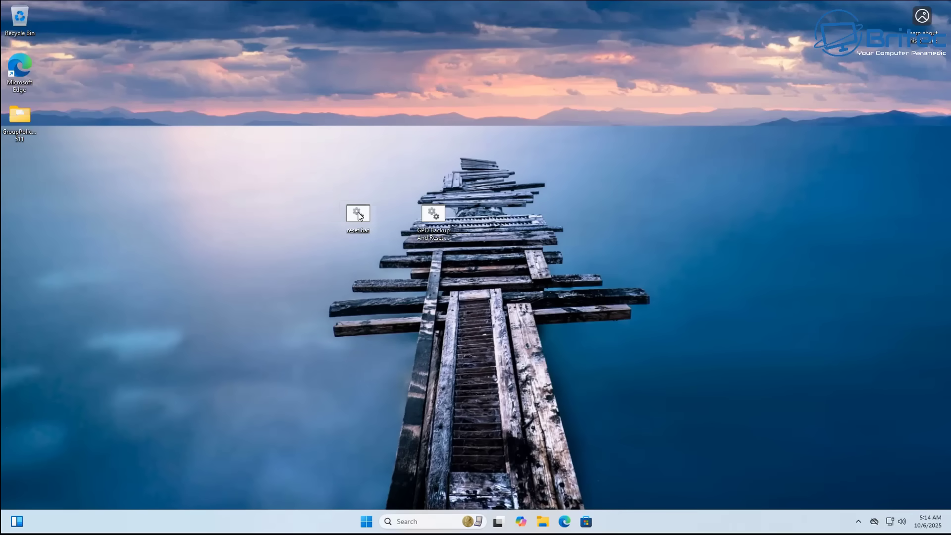
Run the reset.bat file on the desktop as administrator and allow it to make changes.
right_click(359, 215)
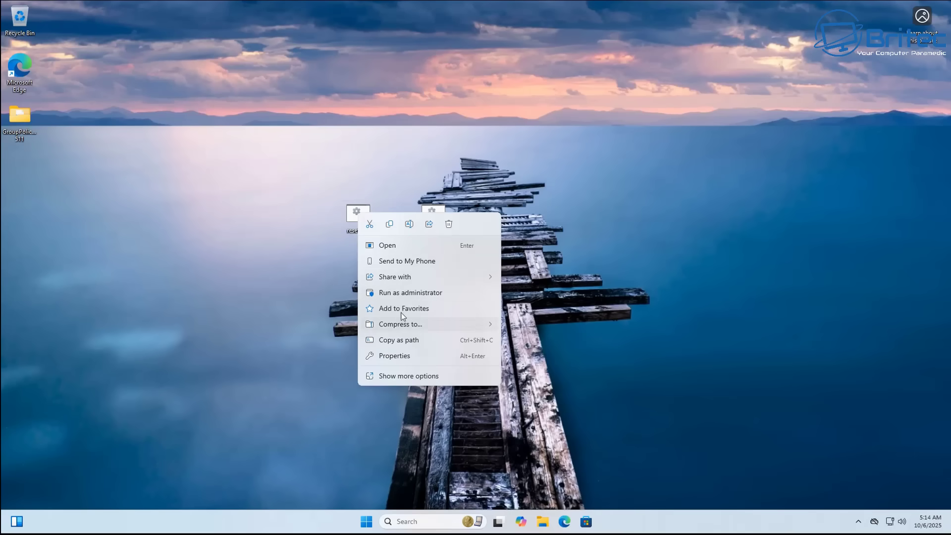
click(409, 294)
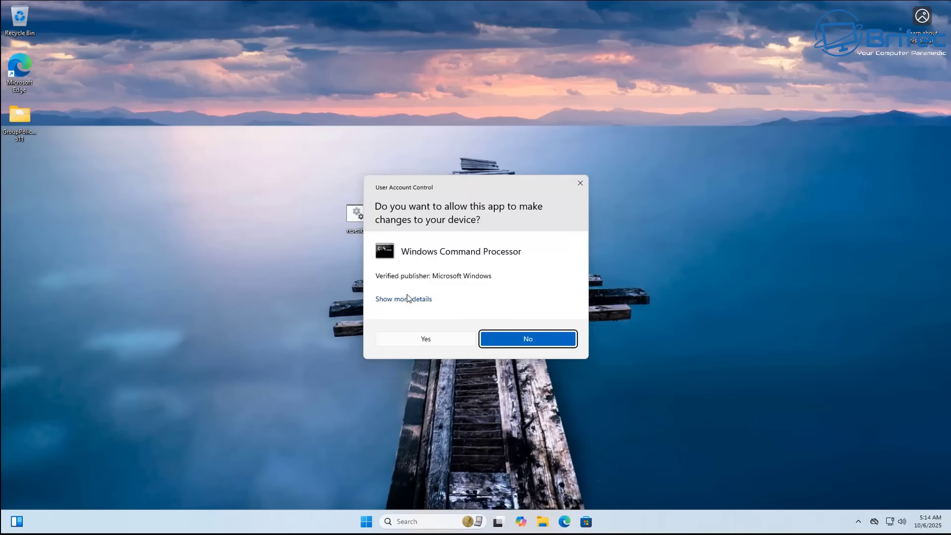
click(425, 340)
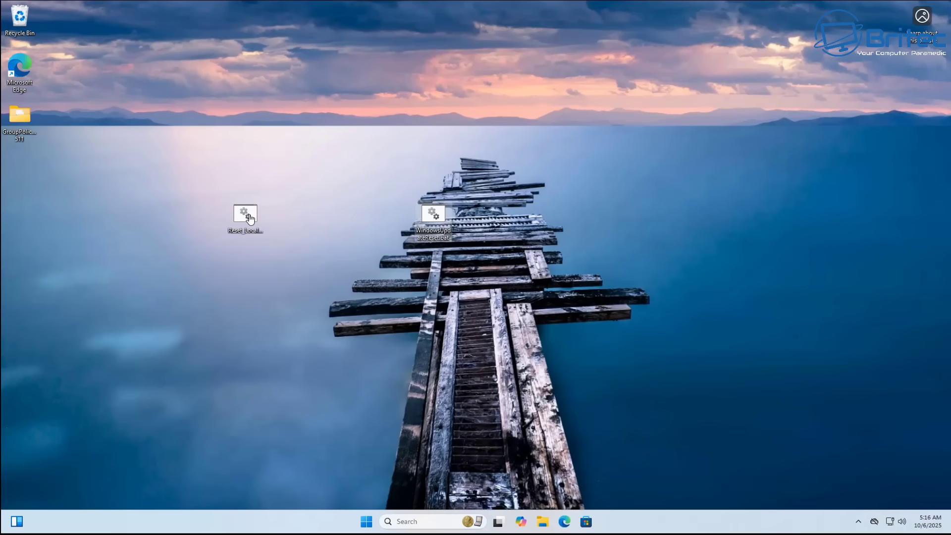
Run Reset_Local_Group_Policy_to_default.bat from the desktop as administrator and allow it to make changes.
right_click(248, 213)
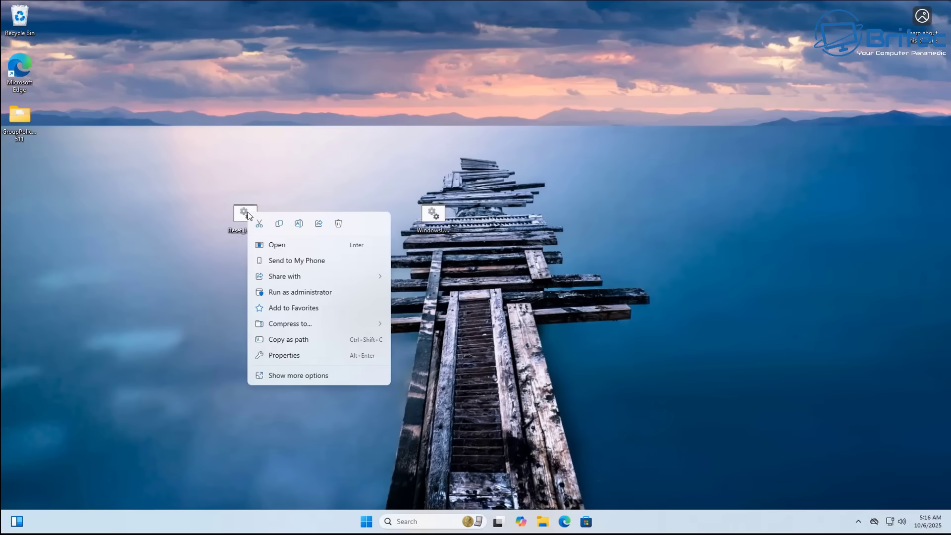
click(286, 292)
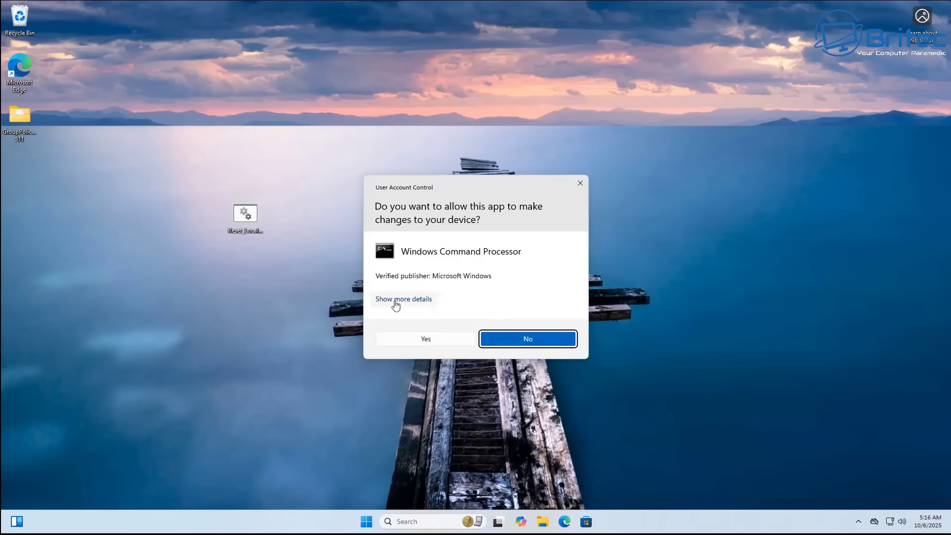
click(424, 340)
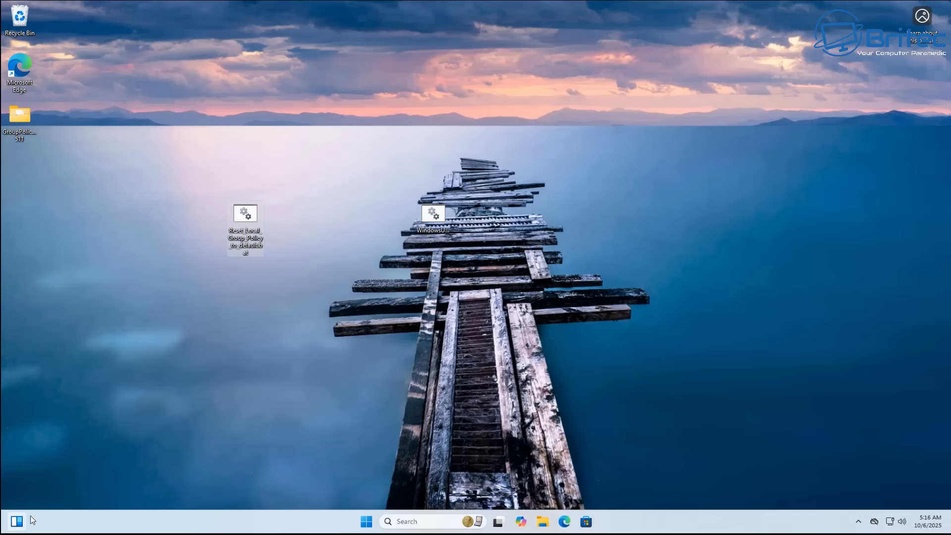
Restart the computer to apply the Group Policy reset.
key(super)
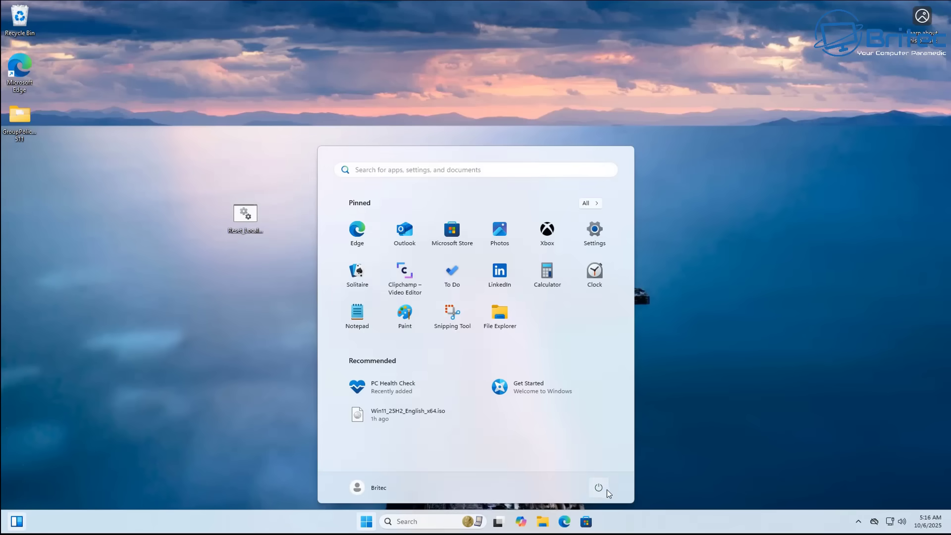
click(598, 487)
click(597, 468)
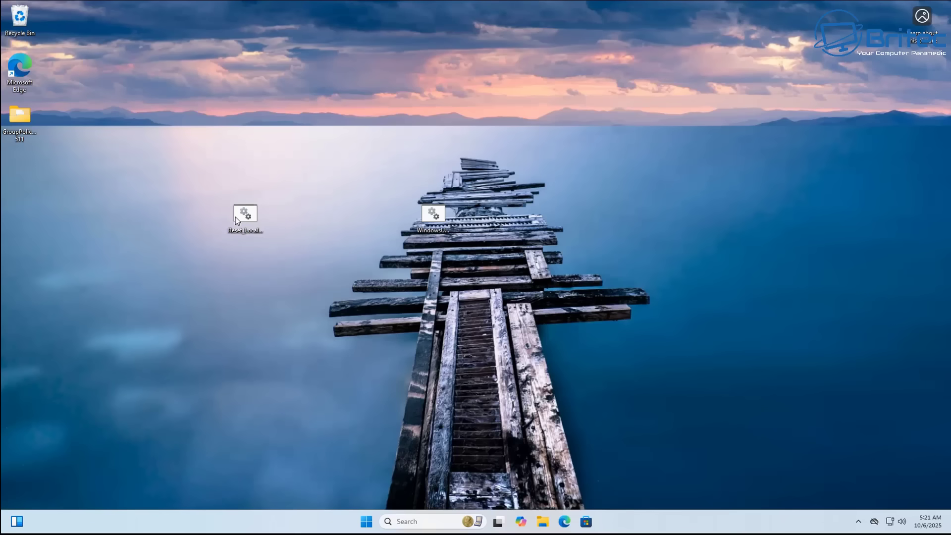
Reposition the Reset_Local_Group_Policy_to_default.bat icon on the desktop and create a desktop shortcut to WindowsUpdateReset.bat.
drag(236, 217, 294, 222)
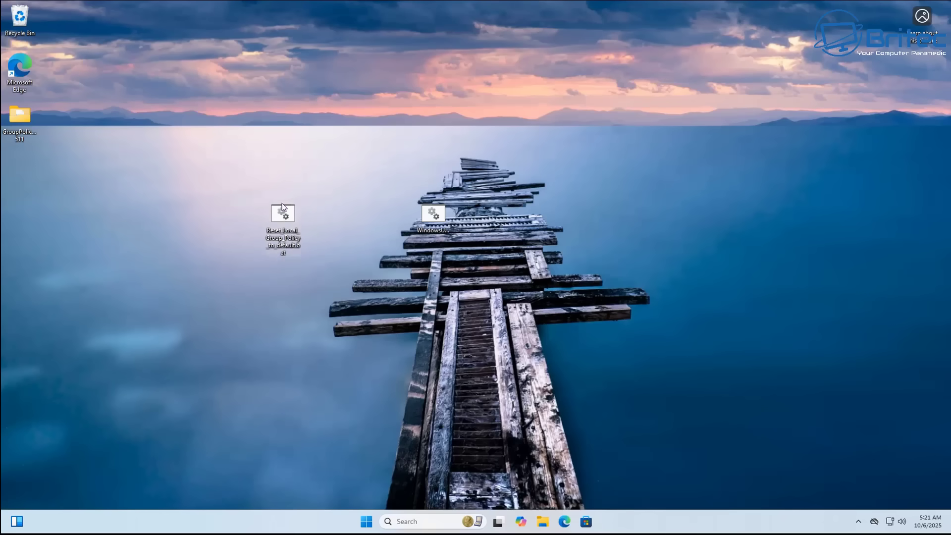
click(429, 217)
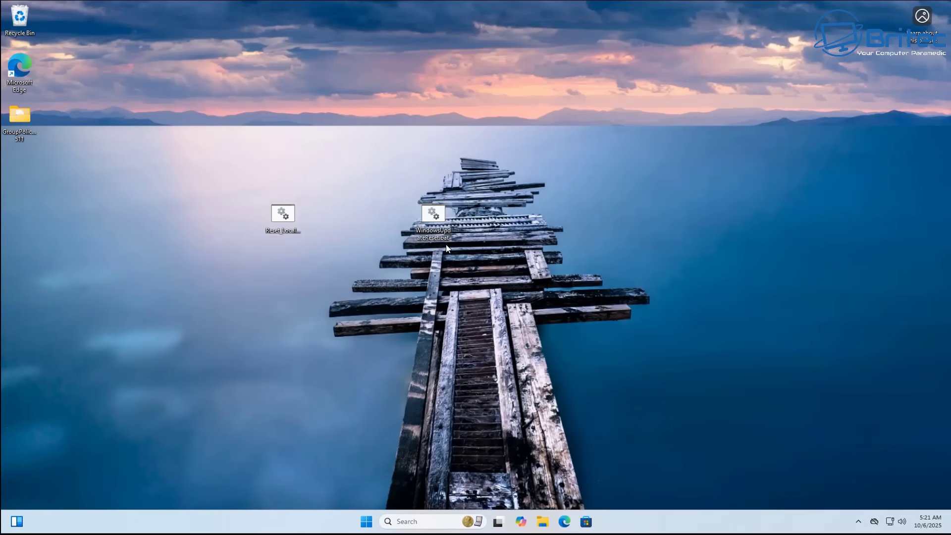
right_click(433, 215)
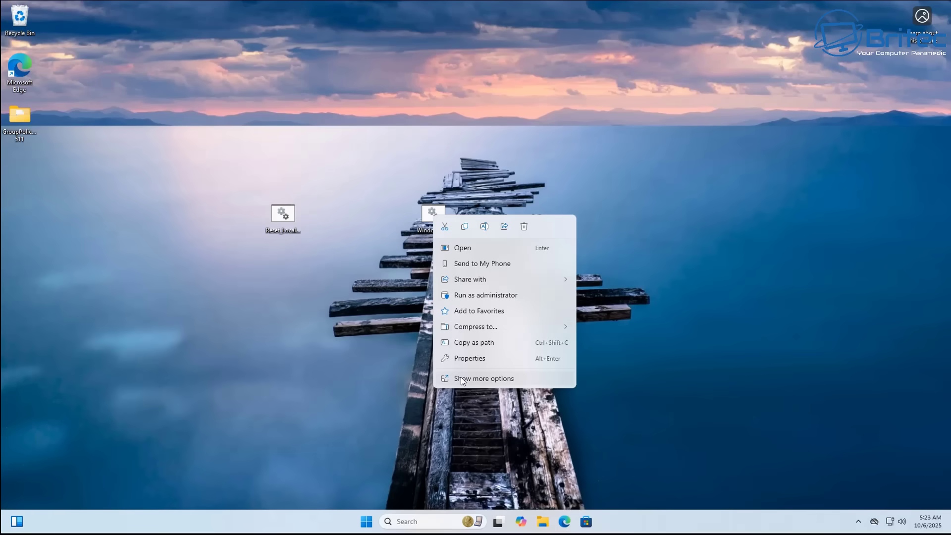
click(468, 379)
key(s)
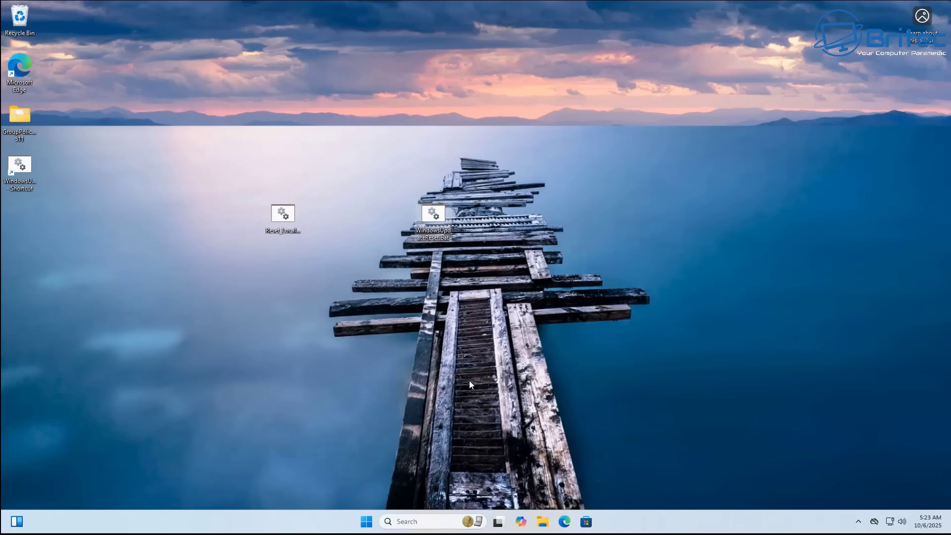
click(454, 258)
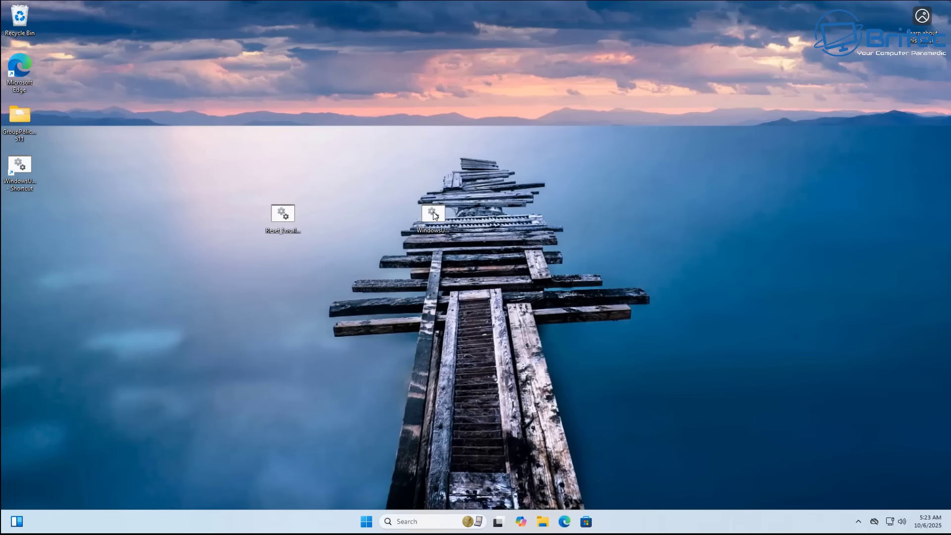
Run the original WindowsUpdateReset.bat file as administrator, allow it to make changes and move its console window nearer the screen's centre.
right_click(437, 213)
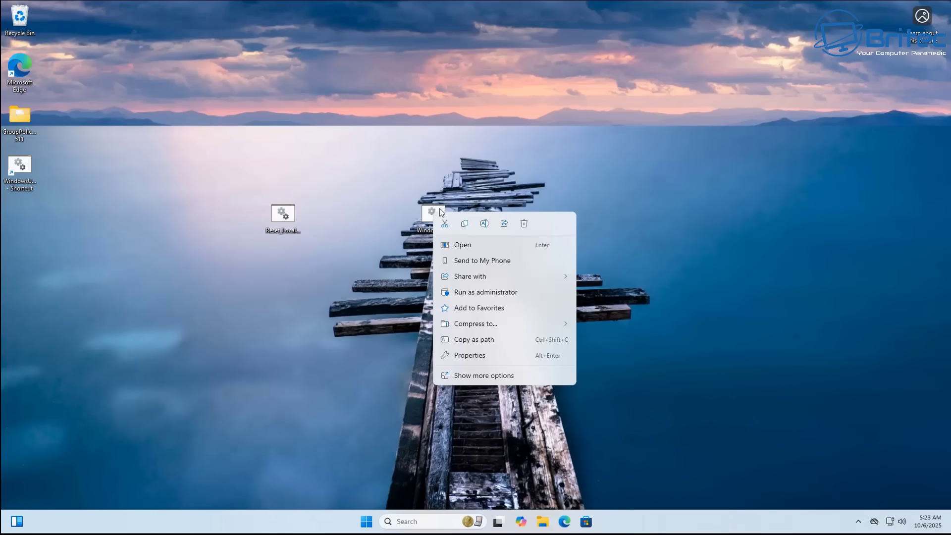
click(486, 293)
click(424, 337)
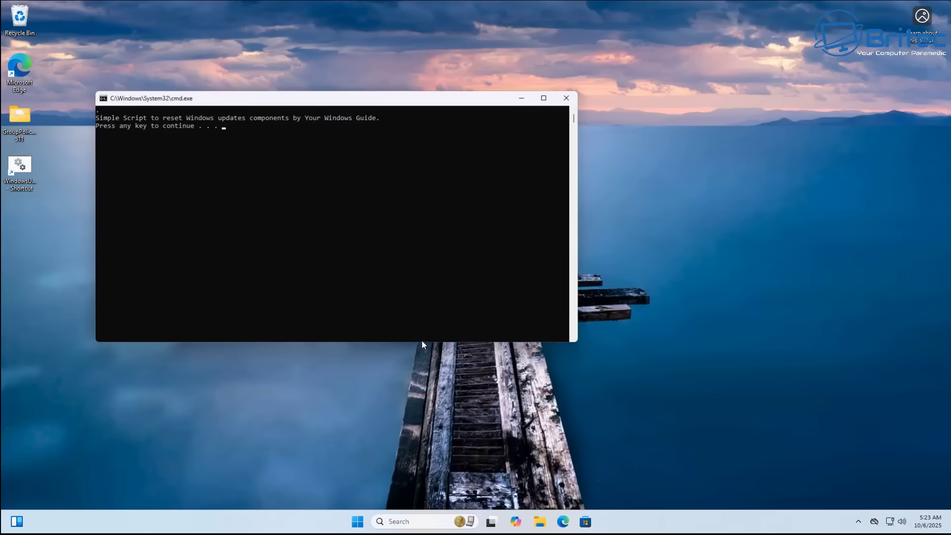
drag(340, 102, 464, 147)
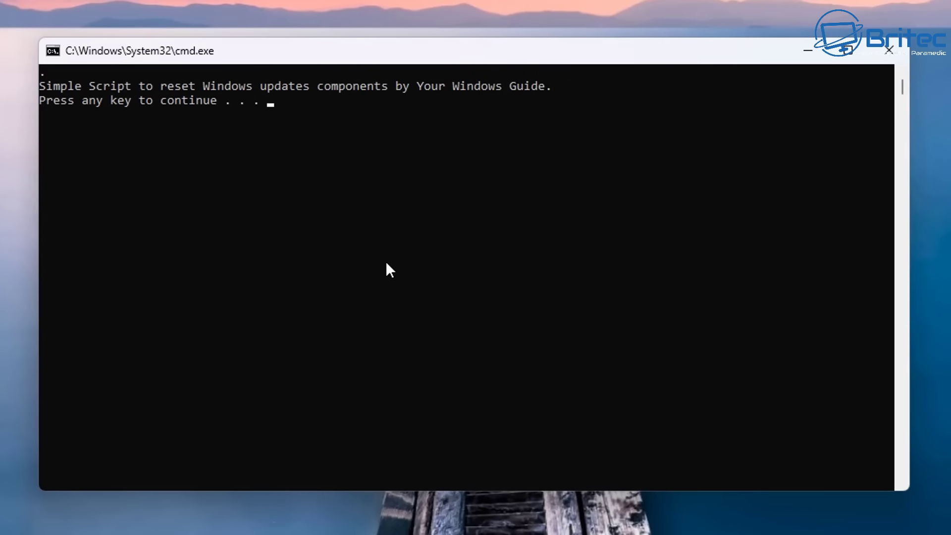
Continue the update reset script, answer Y to stopping the Application Identity service's dependent services, and dismiss the script when it completes.
key(Return)
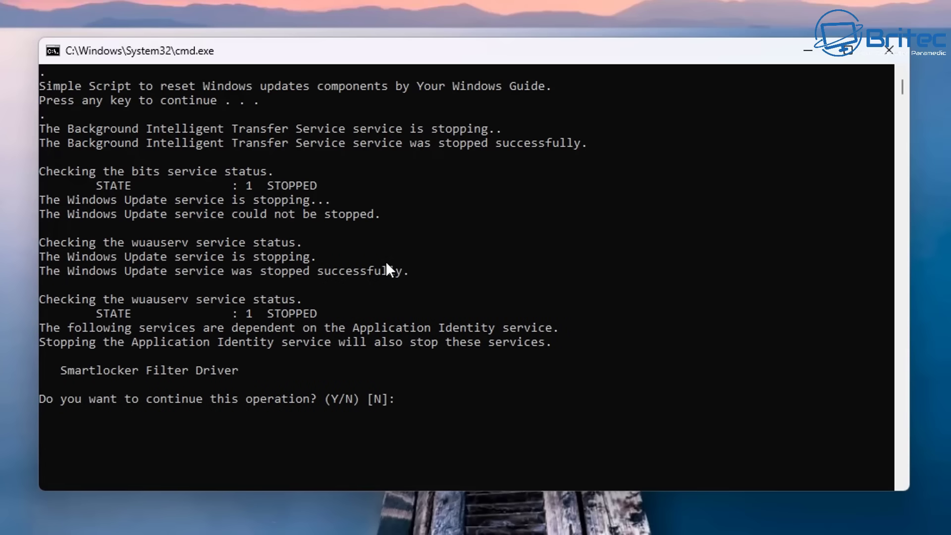
text(y)
key(Return)
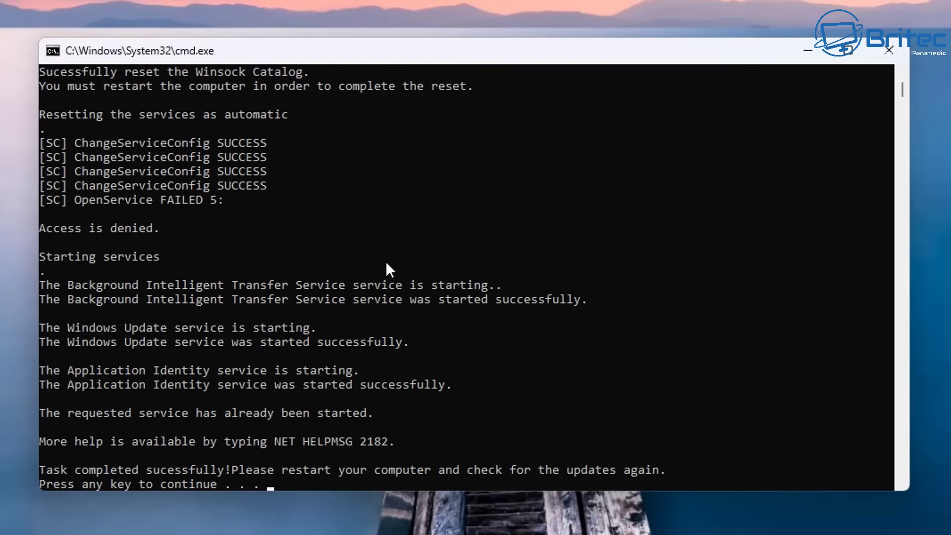
key(Return)
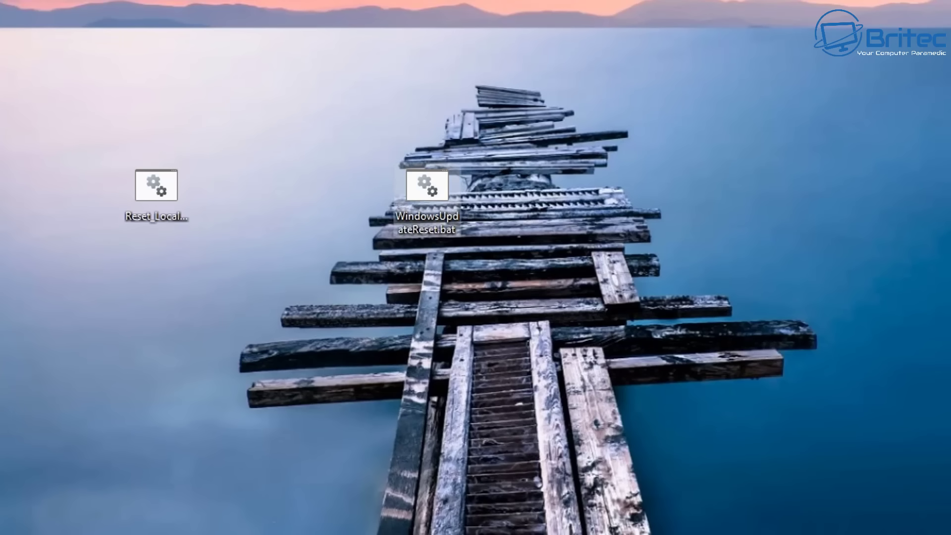
Open the Windows Update page in Settings, check the update status and close Settings.
key(super)
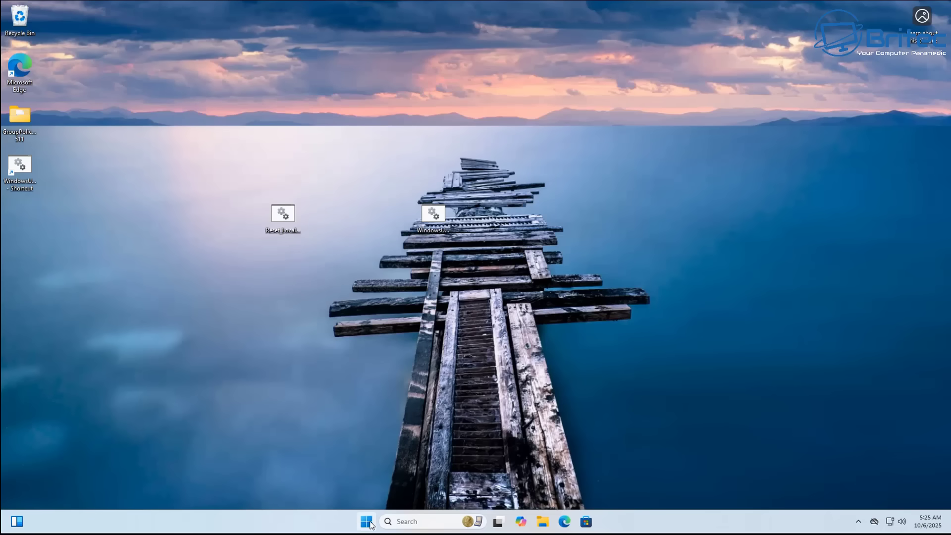
click(367, 521)
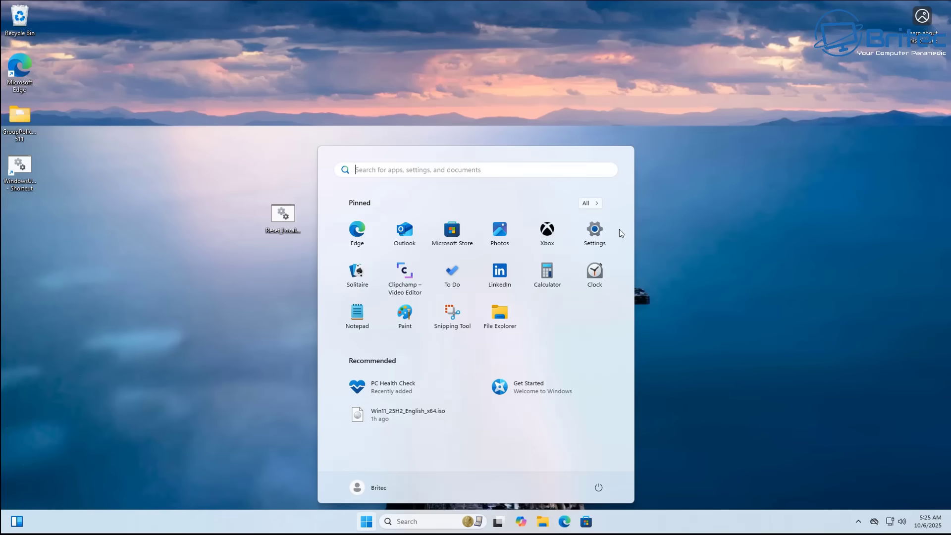
click(587, 232)
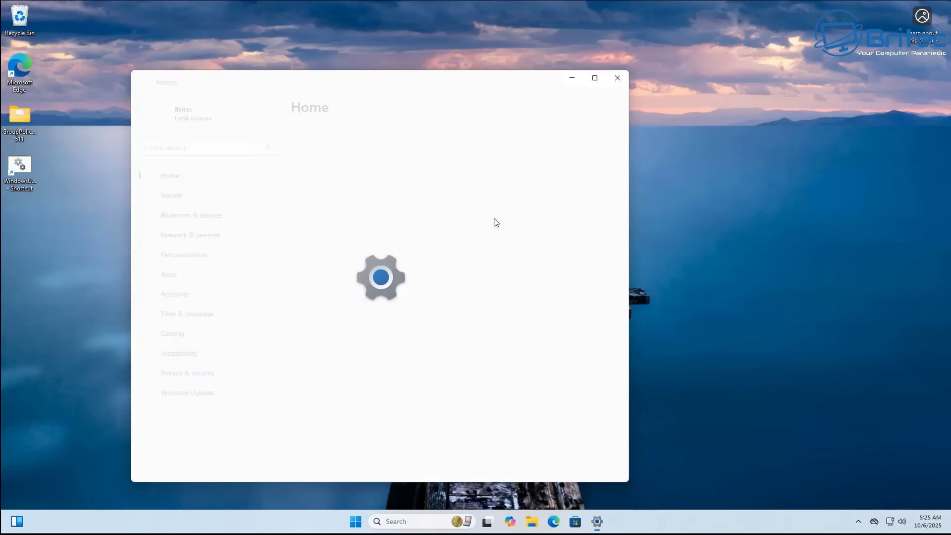
drag(408, 80, 490, 100)
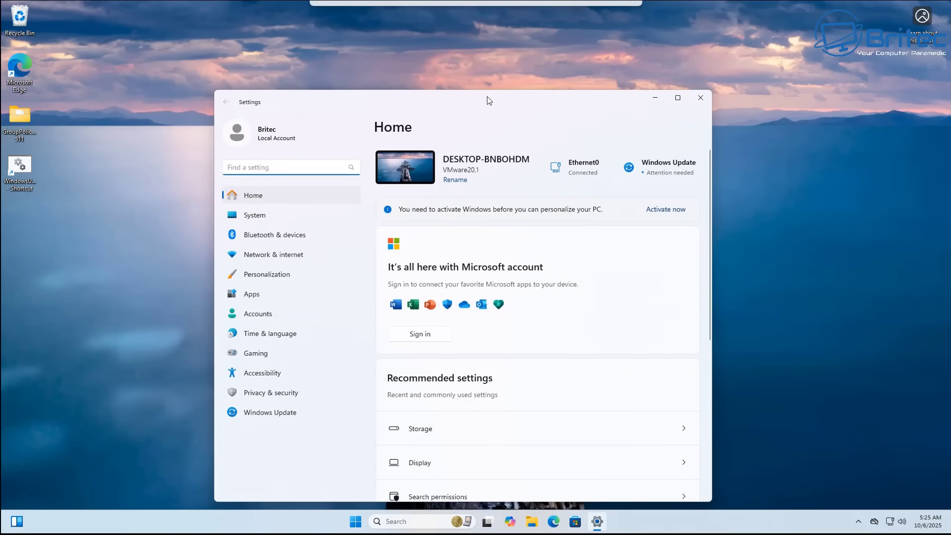
click(261, 410)
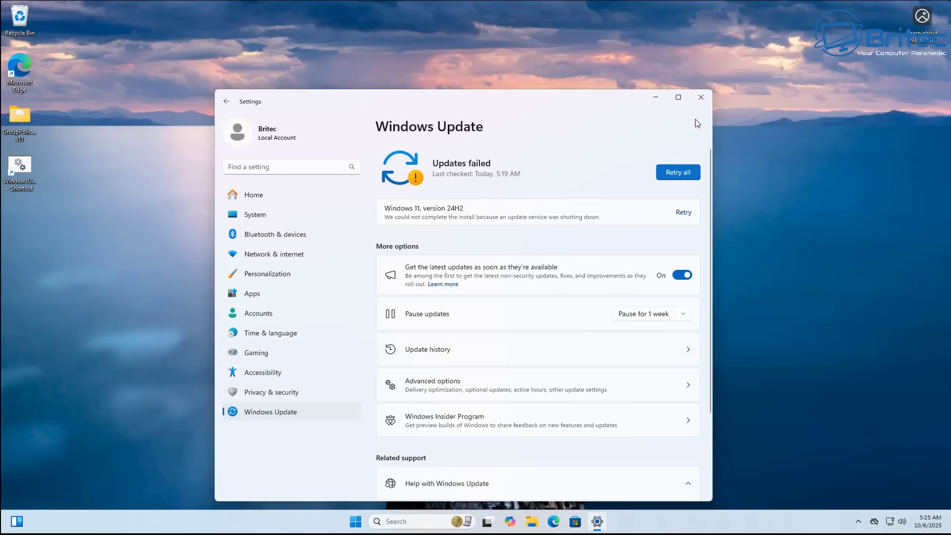
click(701, 97)
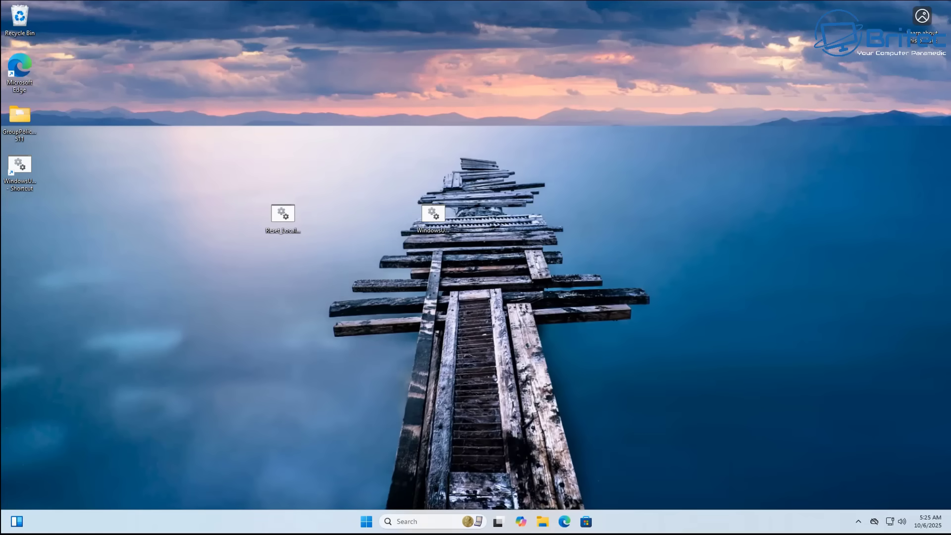
Open Command Prompt as administrator, allow it to make changes and move its window nearer the screen's centre.
click(367, 524)
text(cmd)
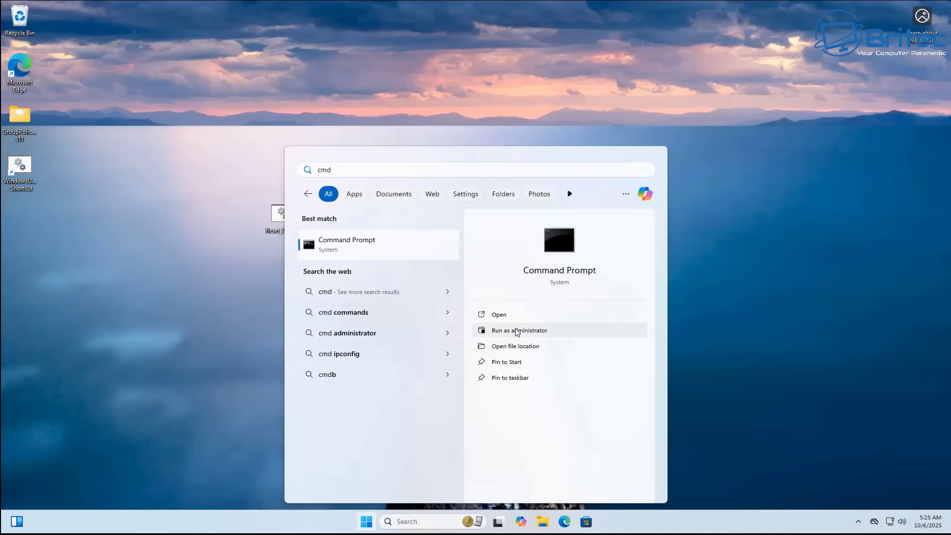
click(519, 330)
key(alt+y)
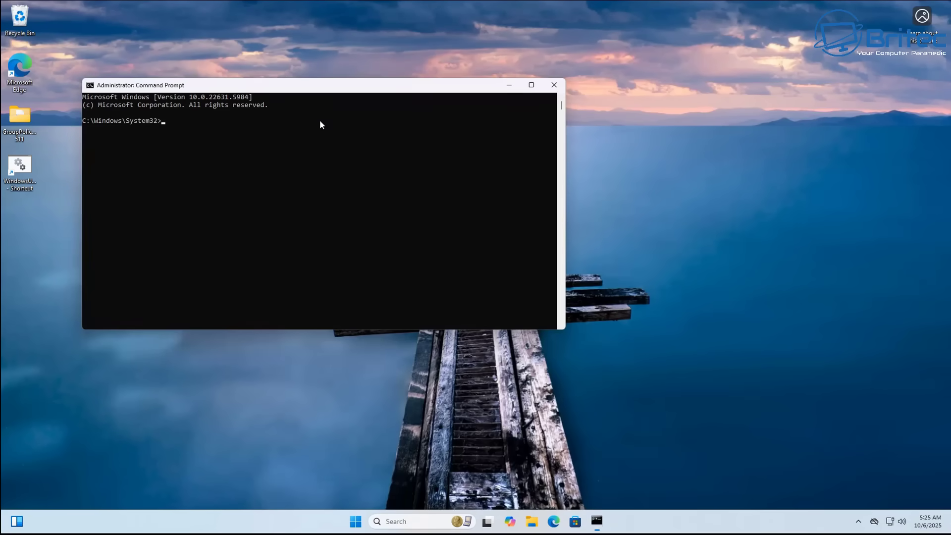
drag(314, 87, 462, 127)
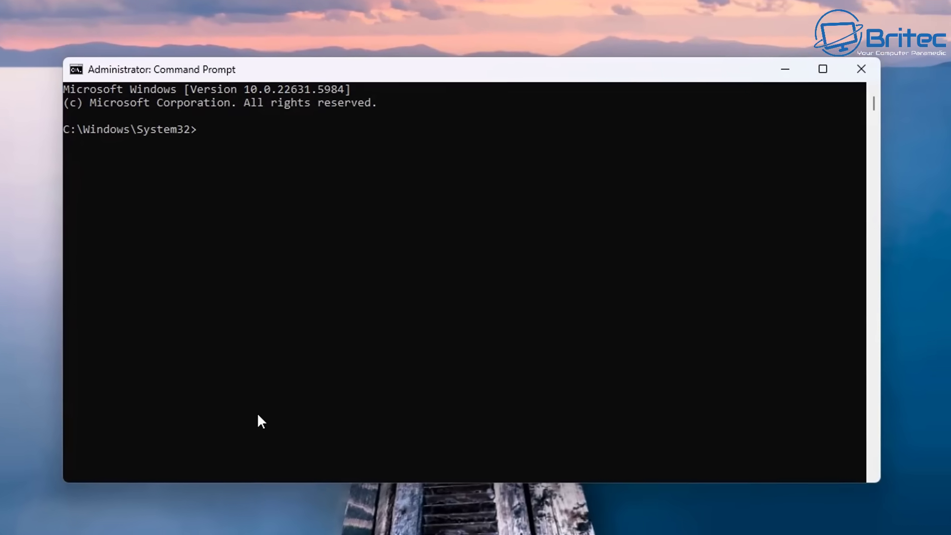
Repair the Windows system files by running sfc /scannow, followed by DISM /online /cleanup-image /restorehealth.
text(sfc /scan)
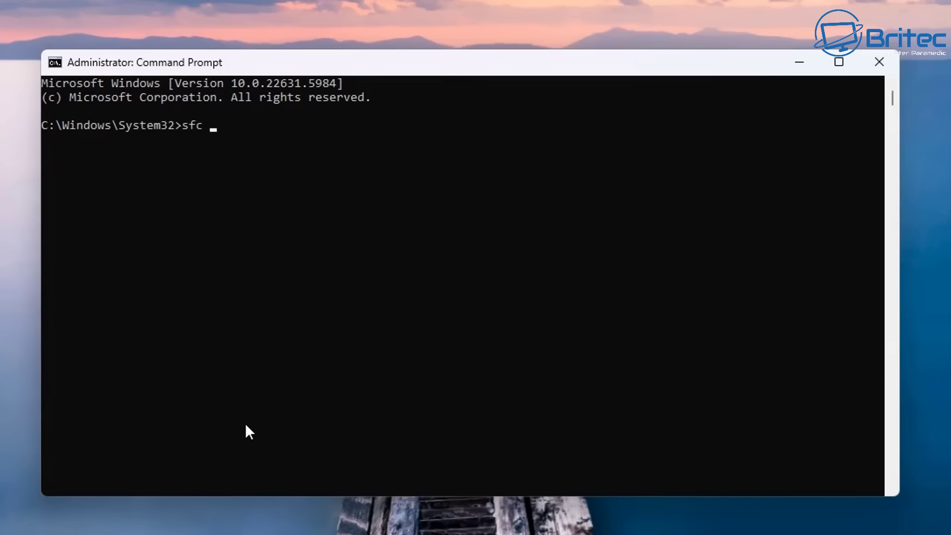
text(now)
key(Return)
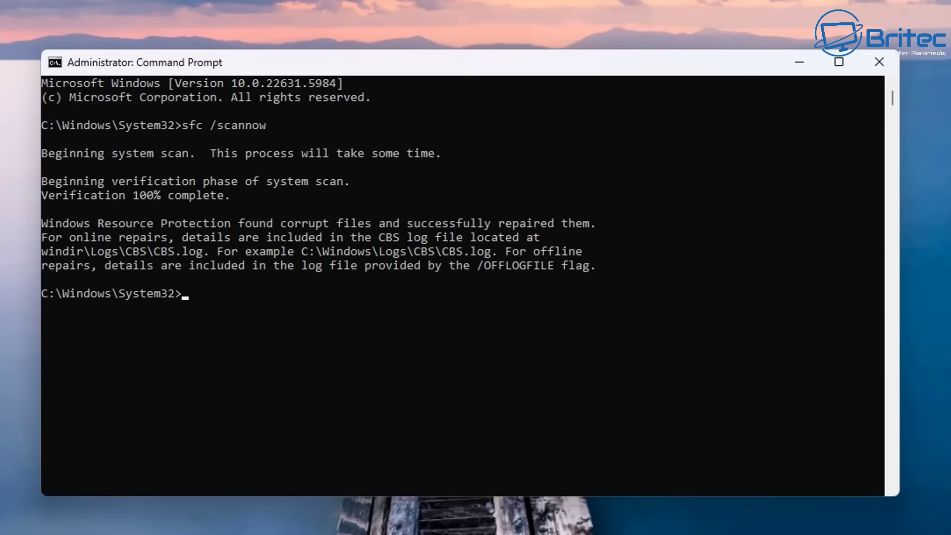
right_click(196, 389)
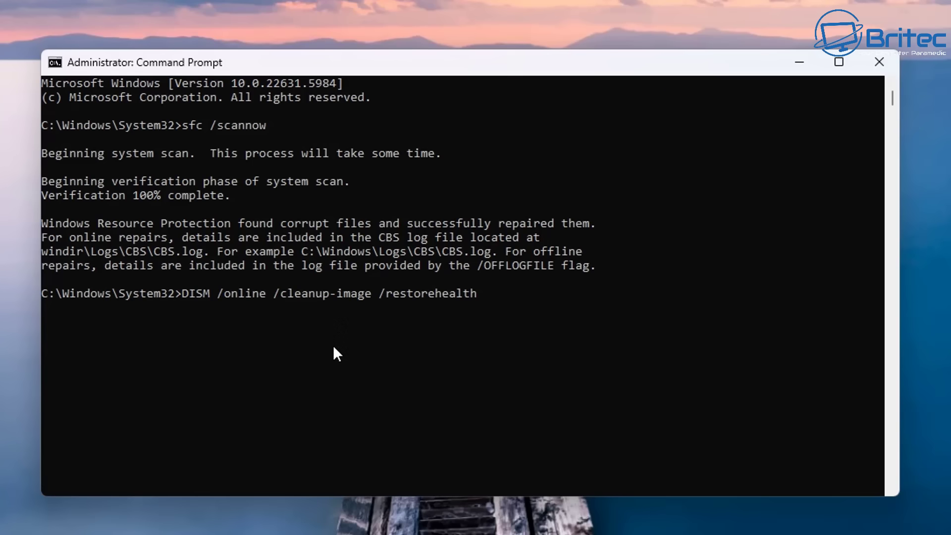
key(Return)
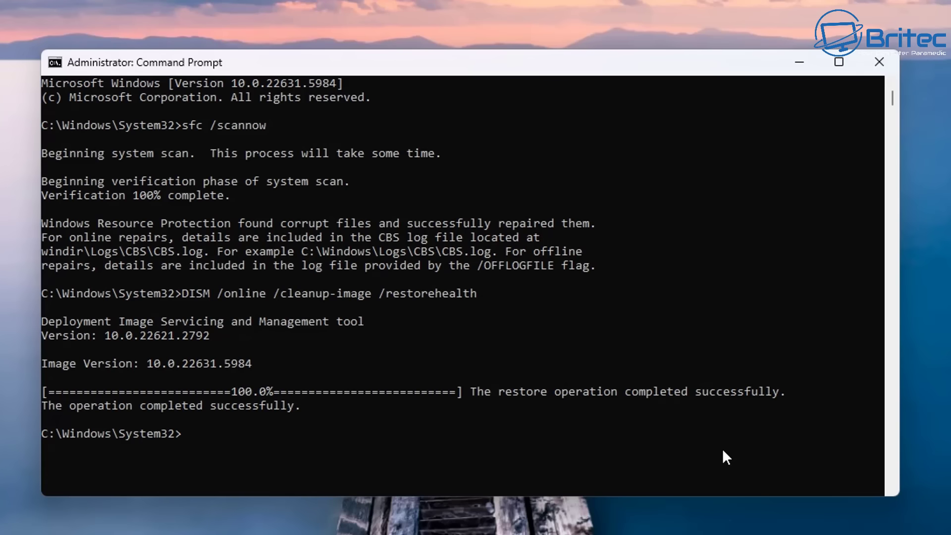
Run sfc /scannow again to recheck the system files and close Command Prompt once the scan completes.
key(Up)
key(Up)
key(Return)
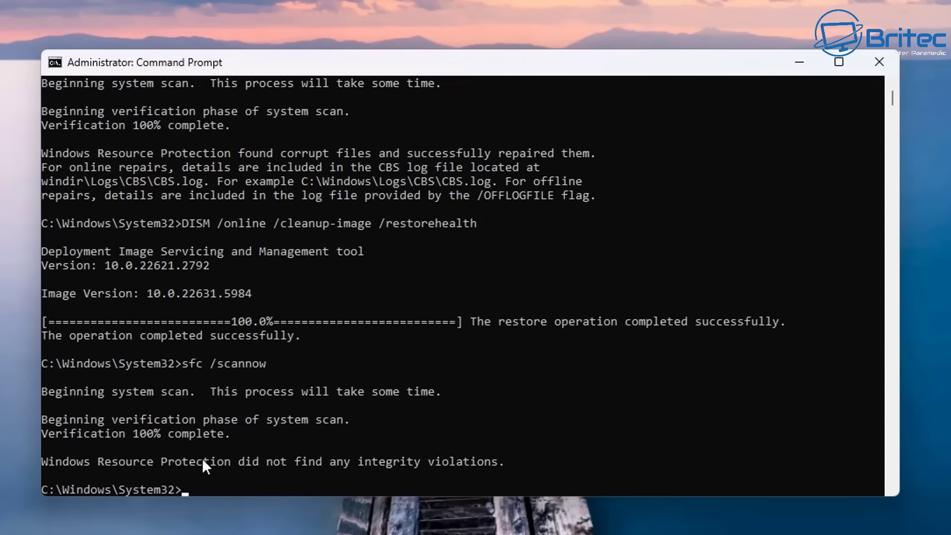
click(877, 62)
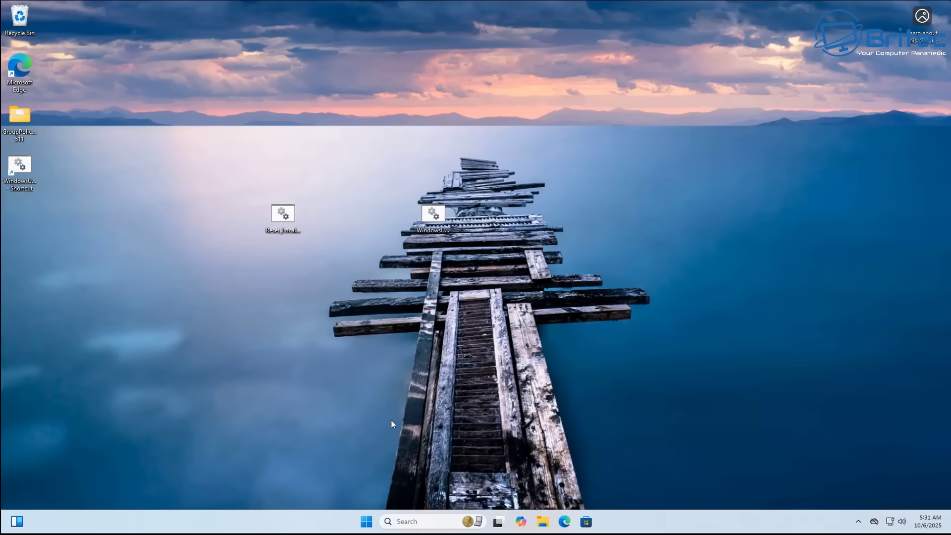
Open Device Manager, examine the device list for driver problems and close it.
right_click(367, 521)
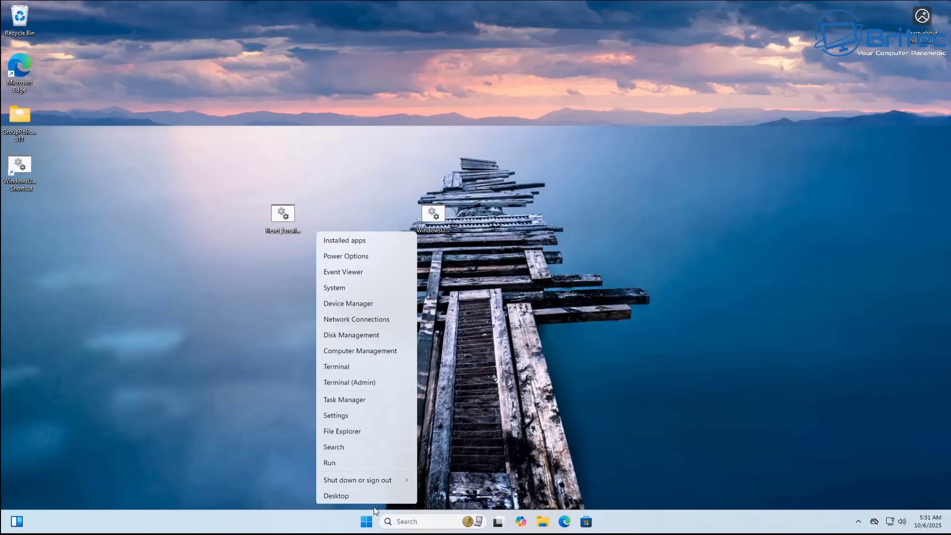
click(349, 303)
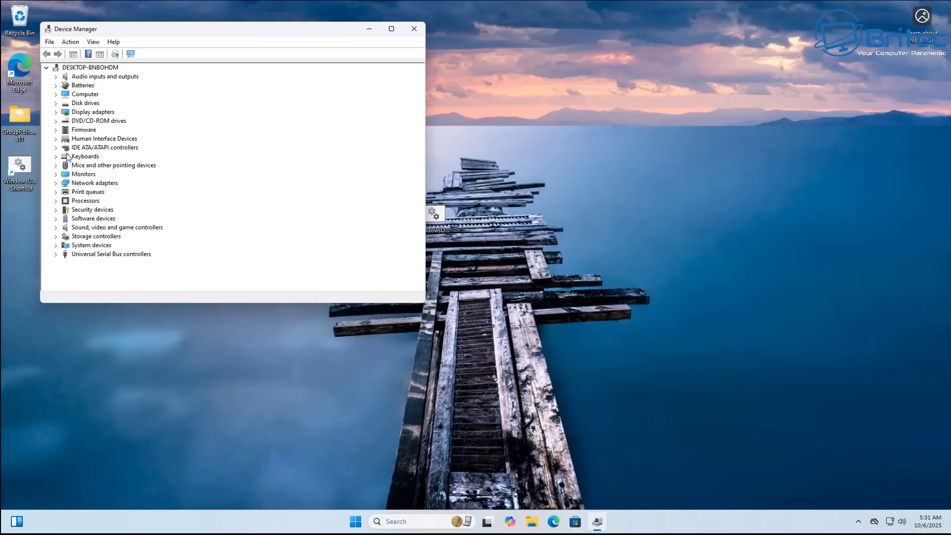
click(414, 30)
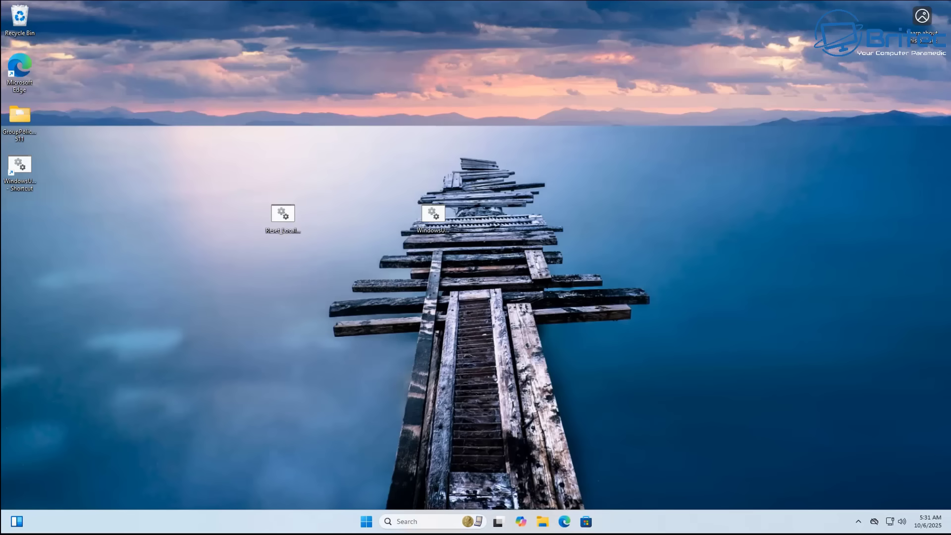
Open Settings and review the Network & internet page for the VPN and proxy options.
click(362, 524)
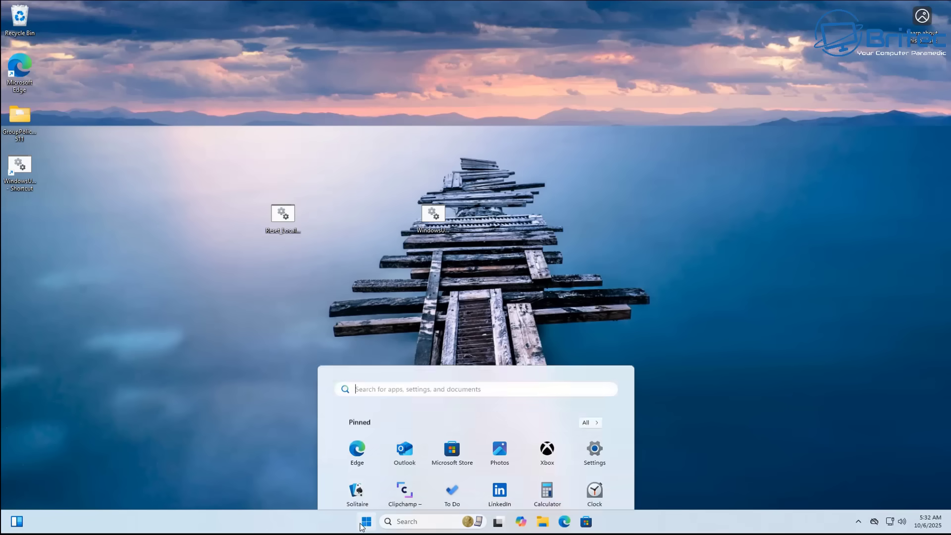
click(589, 232)
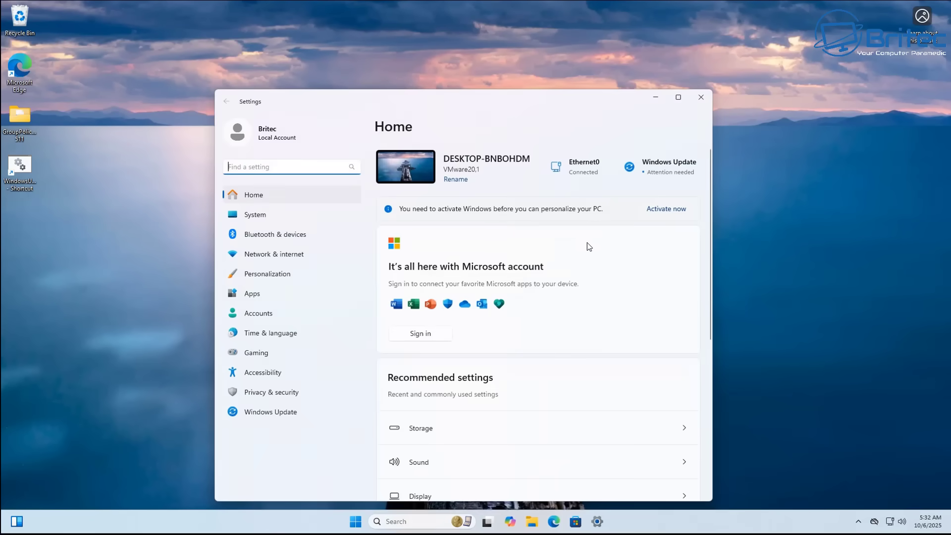
click(278, 255)
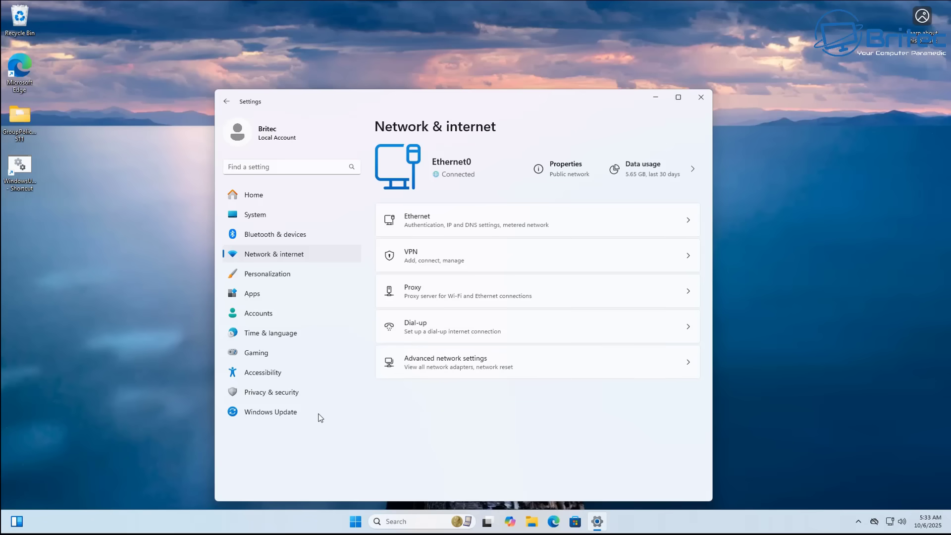
Go to the System settings and open the Recovery options.
click(256, 216)
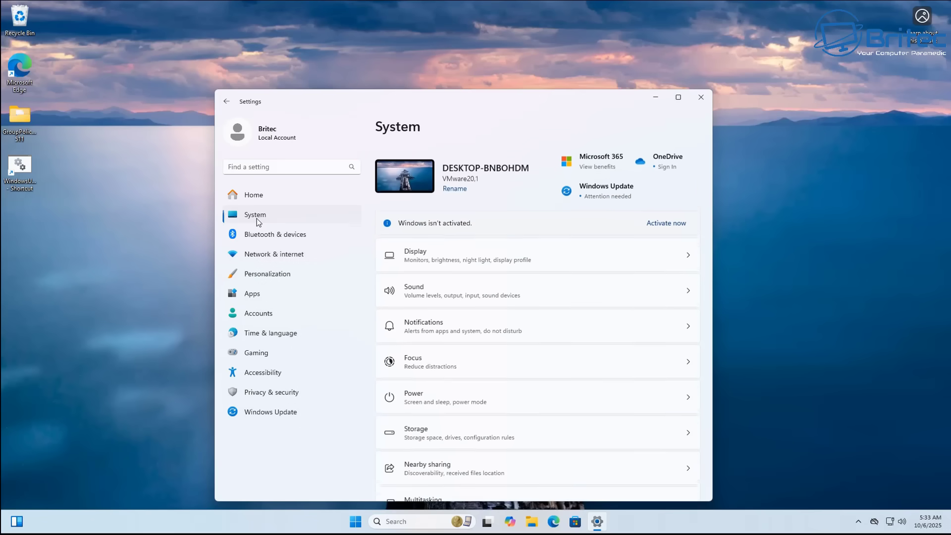
scroll(527, 402, down, 2)
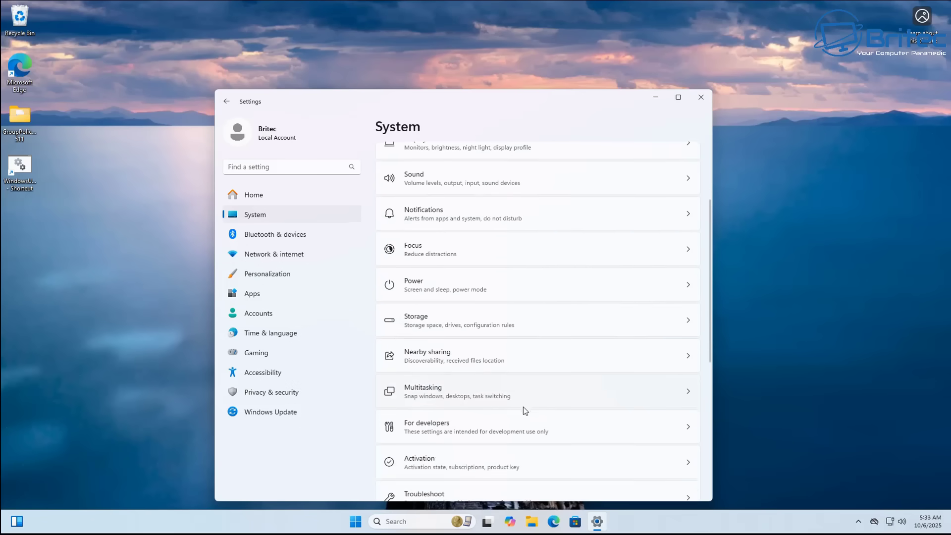
scroll(525, 410, down, 1)
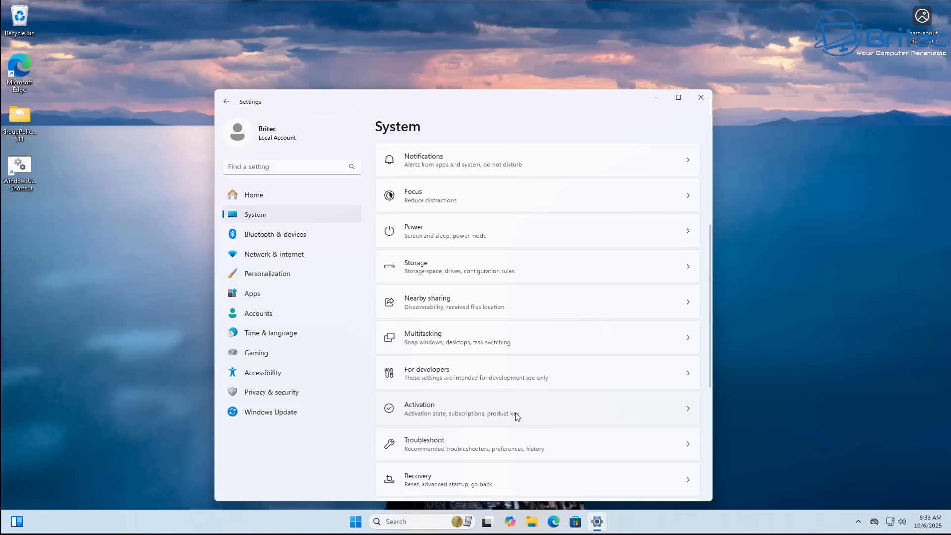
scroll(515, 414, down, 2)
click(482, 369)
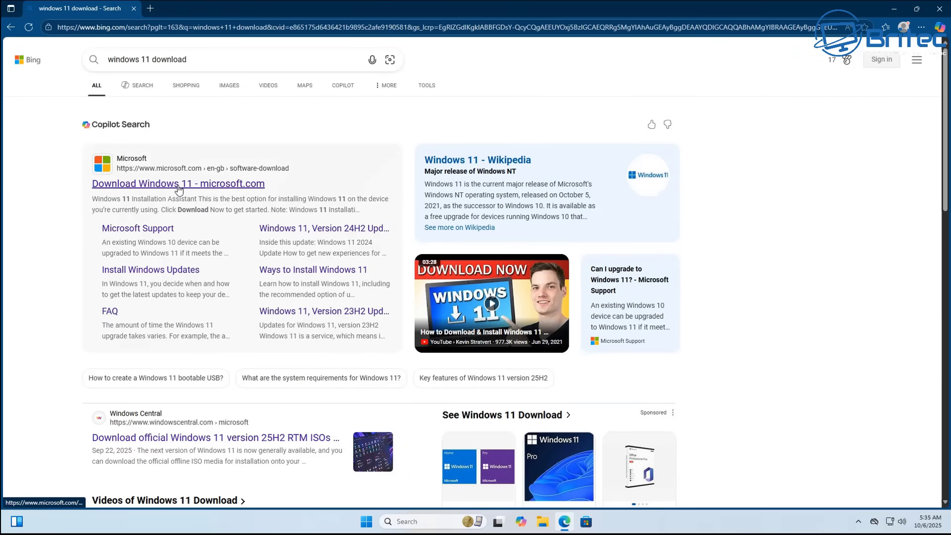
In Edge, open Microsoft's Download Windows 11 page from the search results and review its release version and installation options.
click(178, 187)
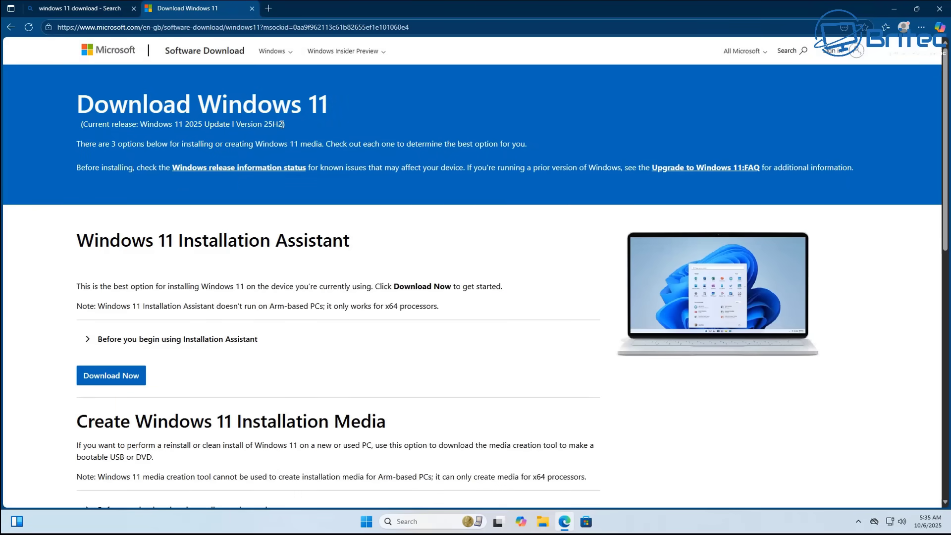
triple_click(88, 124)
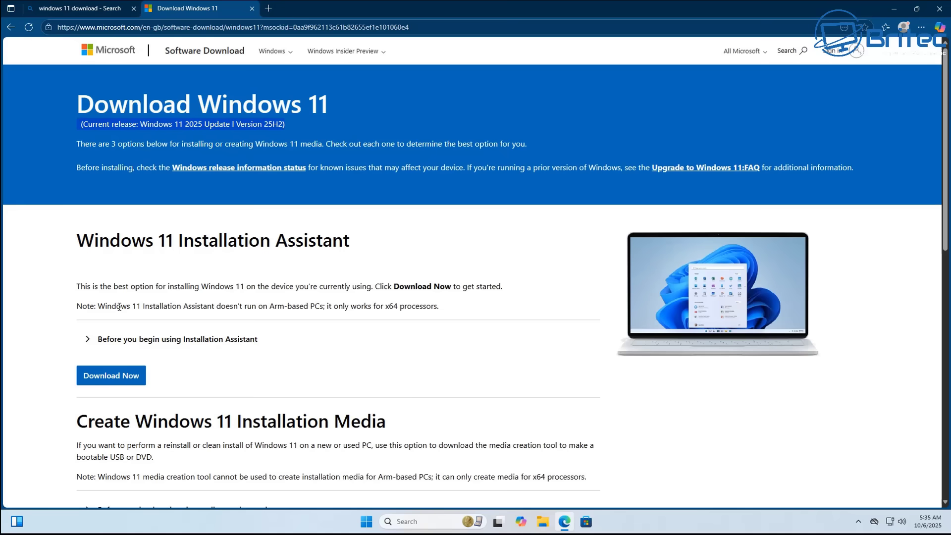
middle_click(869, 247)
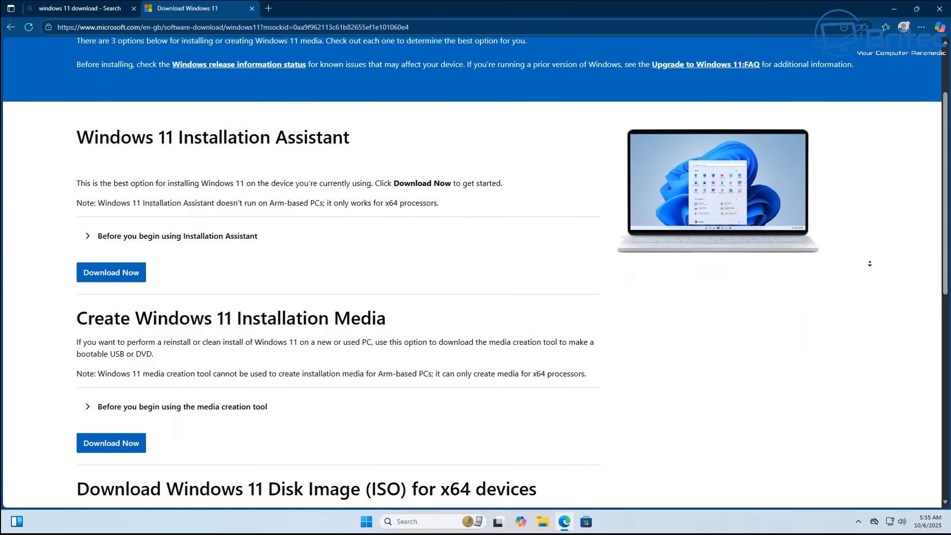
click(807, 264)
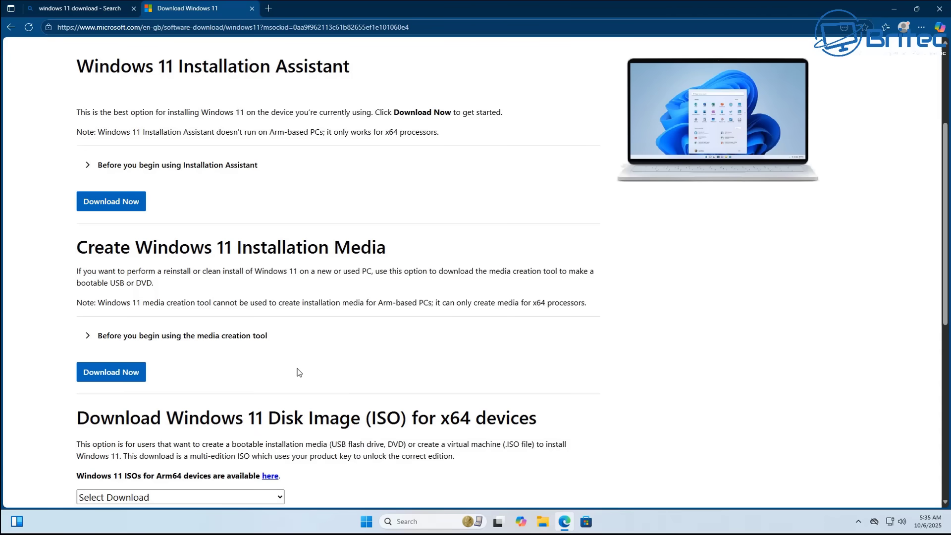
scroll(350, 380, down, 3)
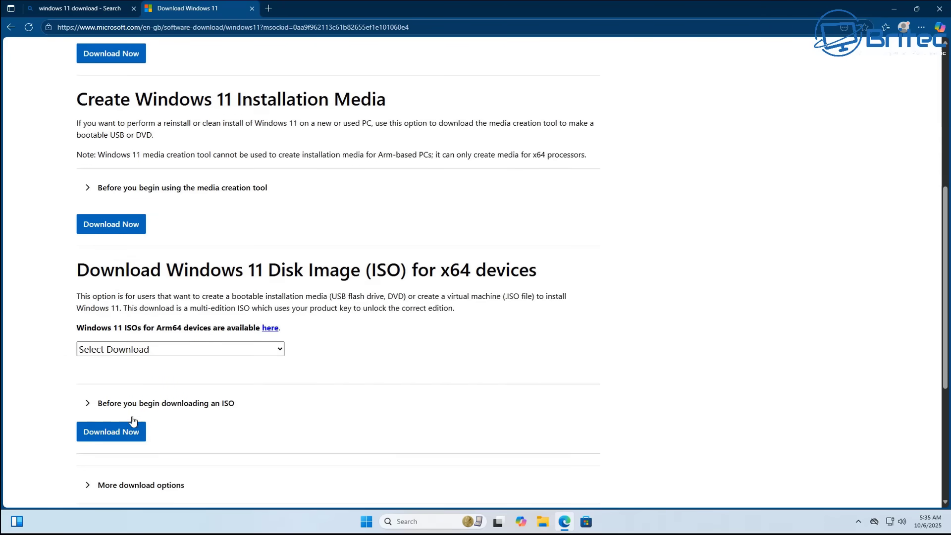
scroll(142, 429, up, 5)
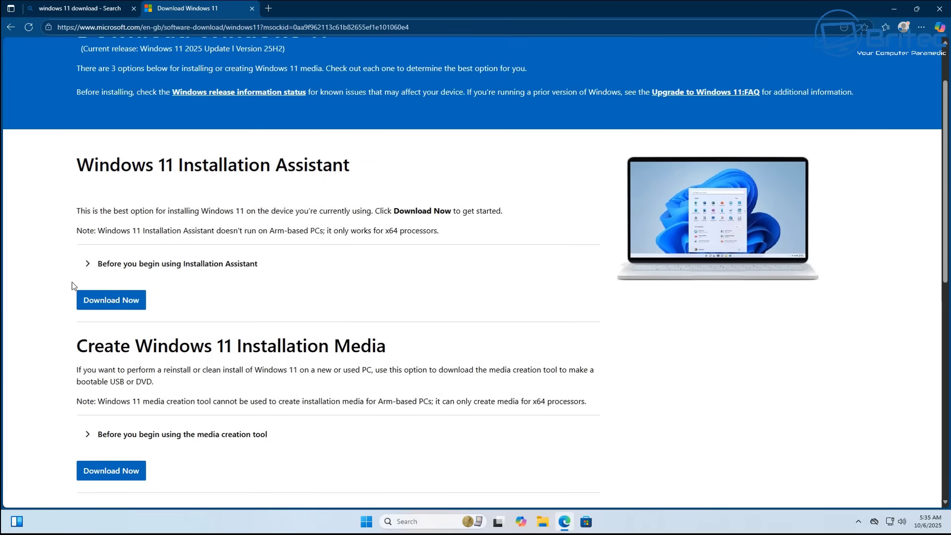
Download the Windows 11 Installation Assistant and launch it, allowing it to make changes to the device.
click(113, 307)
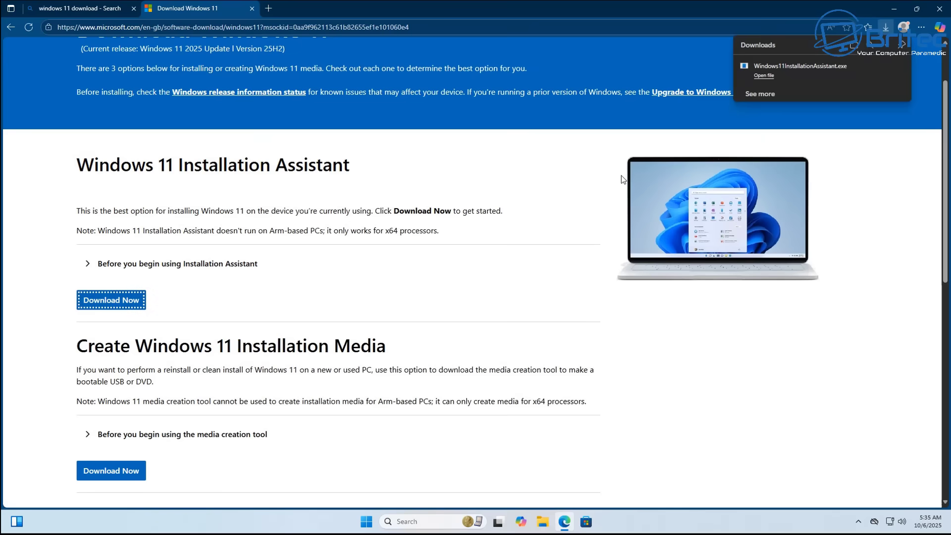
click(766, 76)
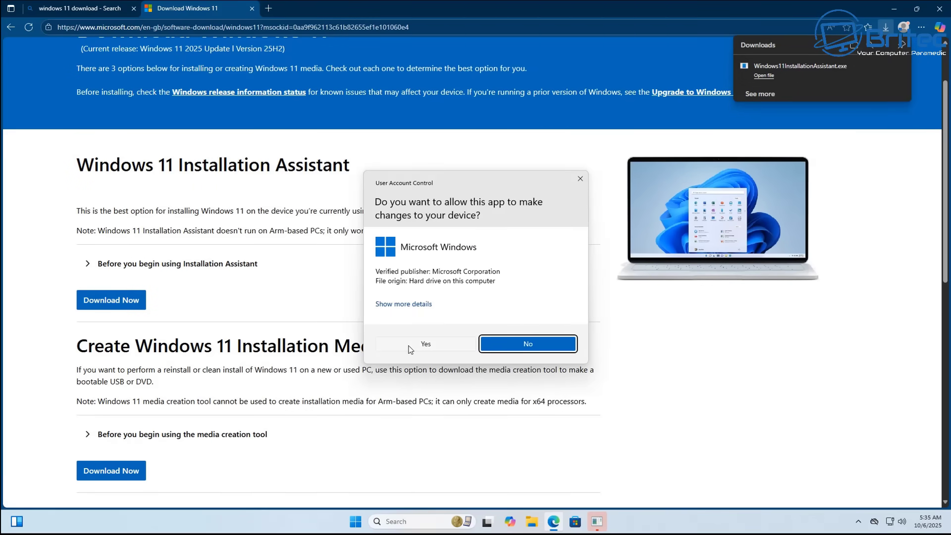
click(410, 345)
click(894, 9)
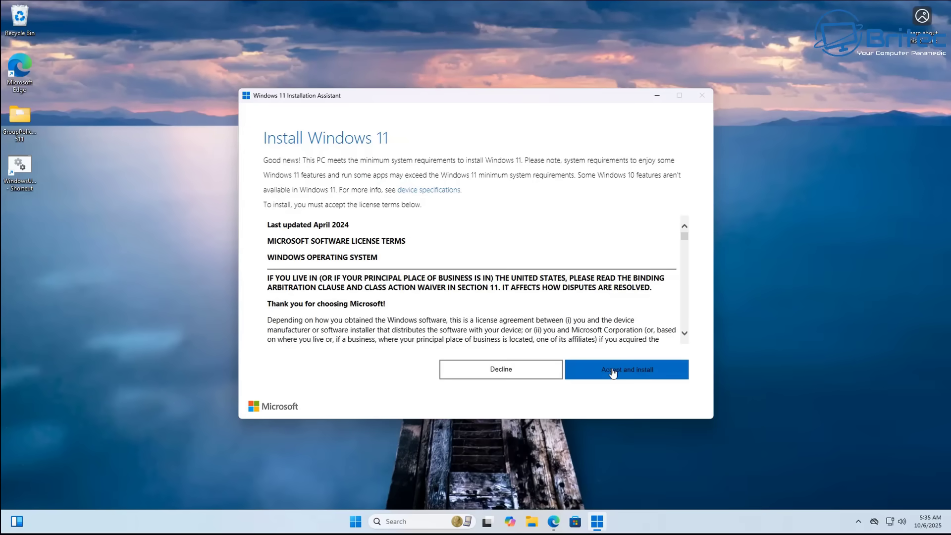
Accept the license terms to install Windows 11 and restart the PC to complete the installation.
click(613, 373)
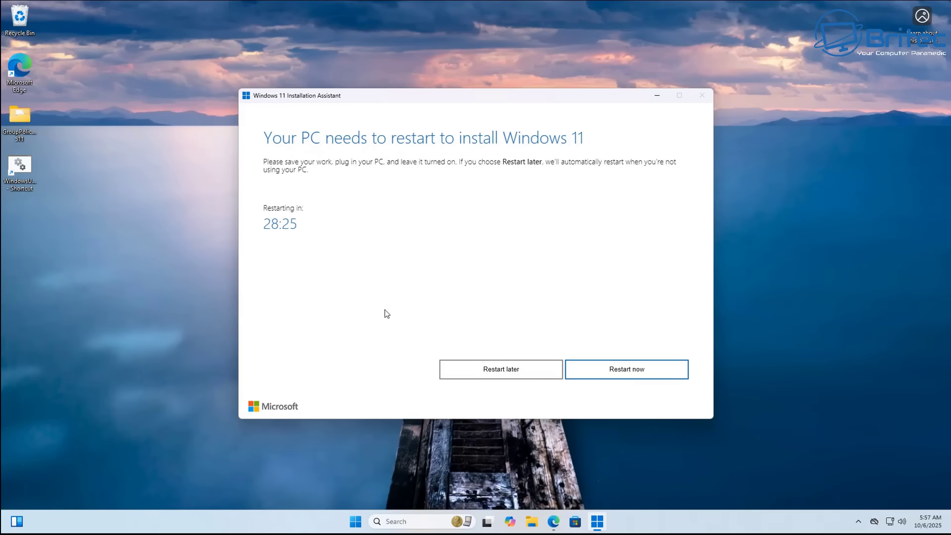
click(617, 375)
click(538, 285)
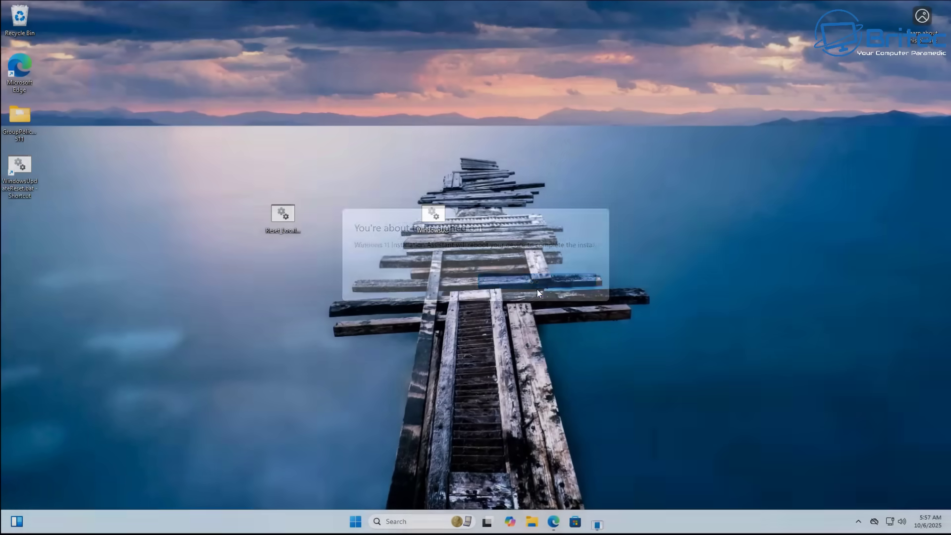
click(366, 521)
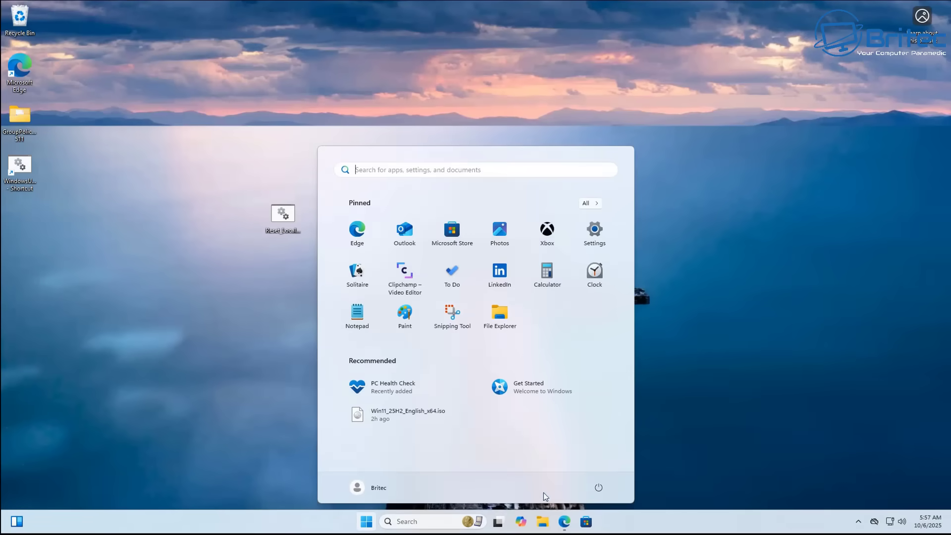
click(597, 488)
click(593, 469)
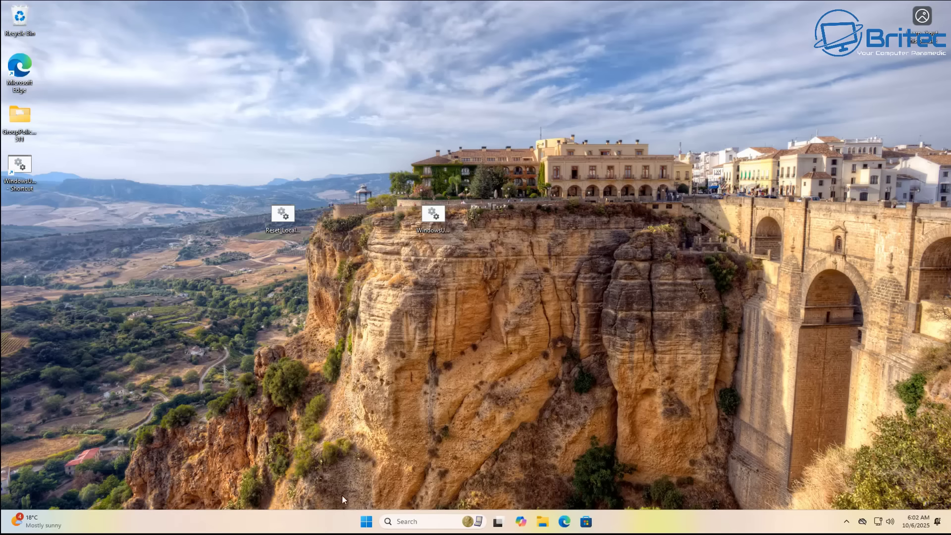
Open the About page in the System settings, check the Windows specifications for the installed version, and close Settings.
click(367, 523)
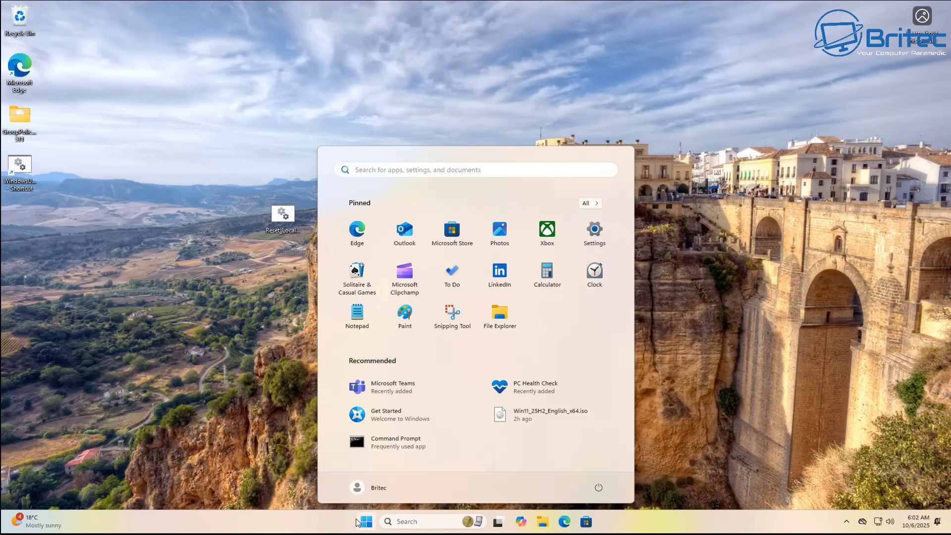
click(601, 234)
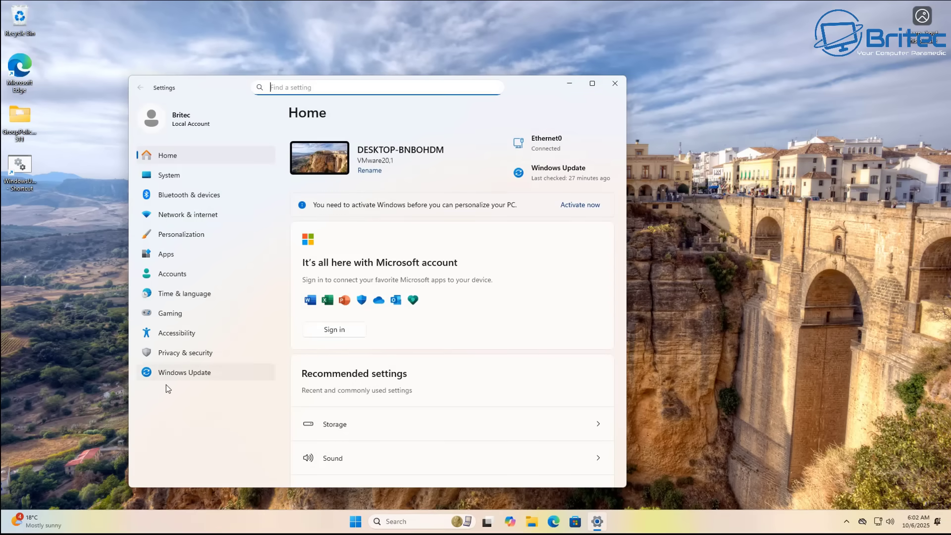
click(192, 176)
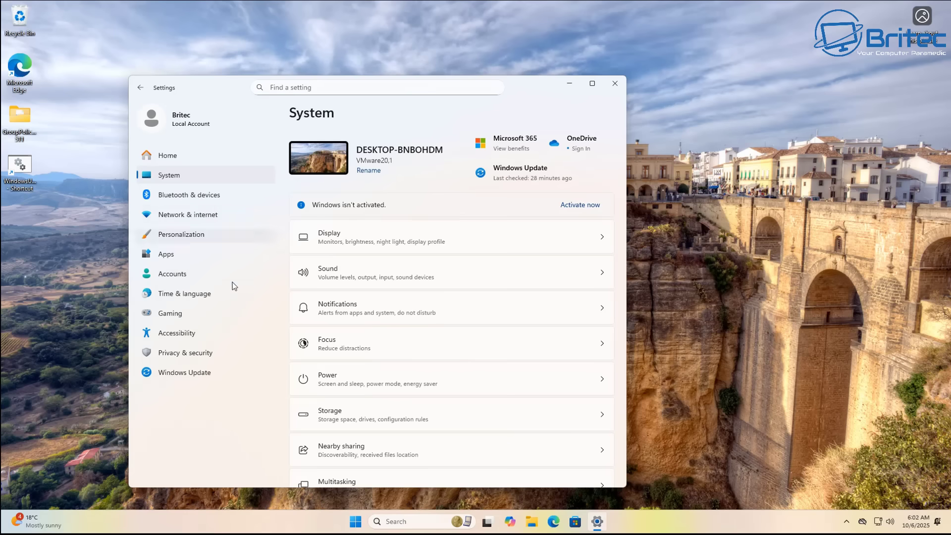
scroll(382, 446, down, 10)
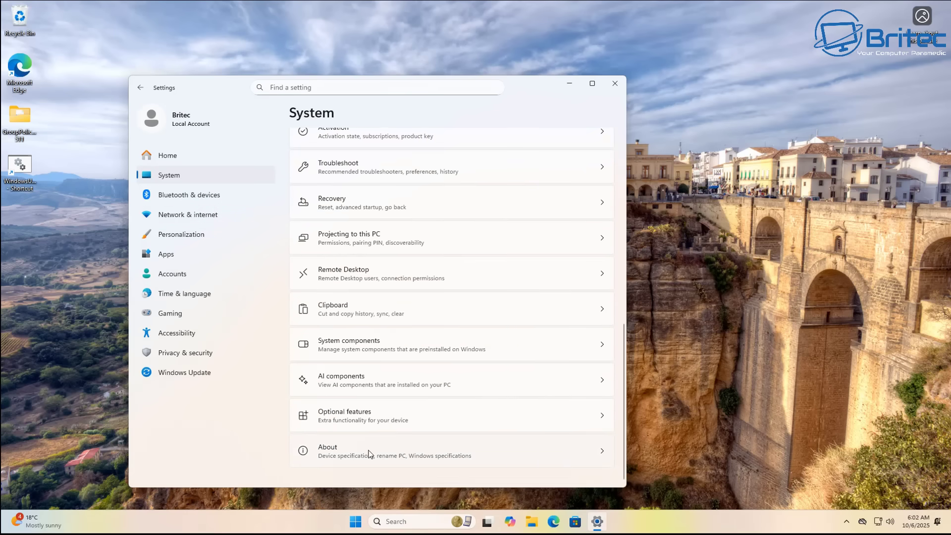
click(392, 453)
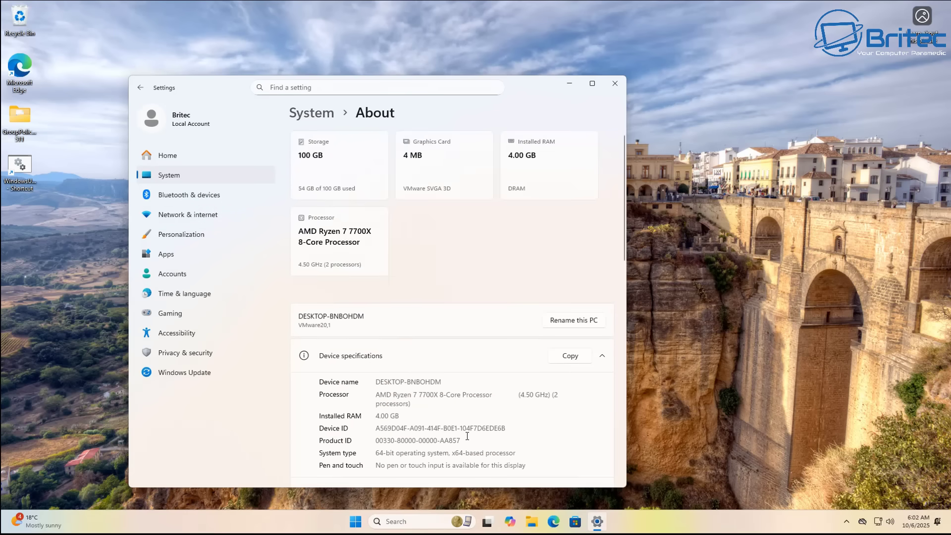
scroll(467, 435, down, 12)
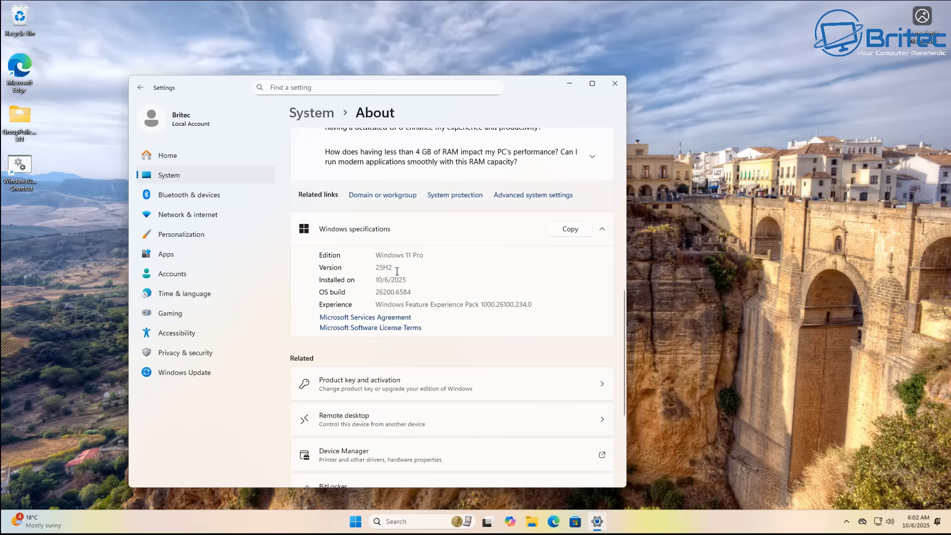
click(613, 86)
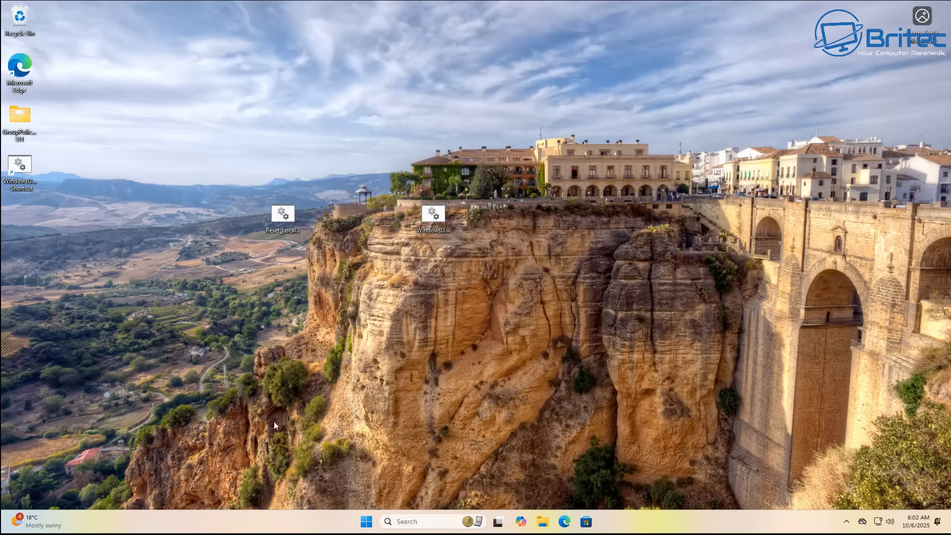